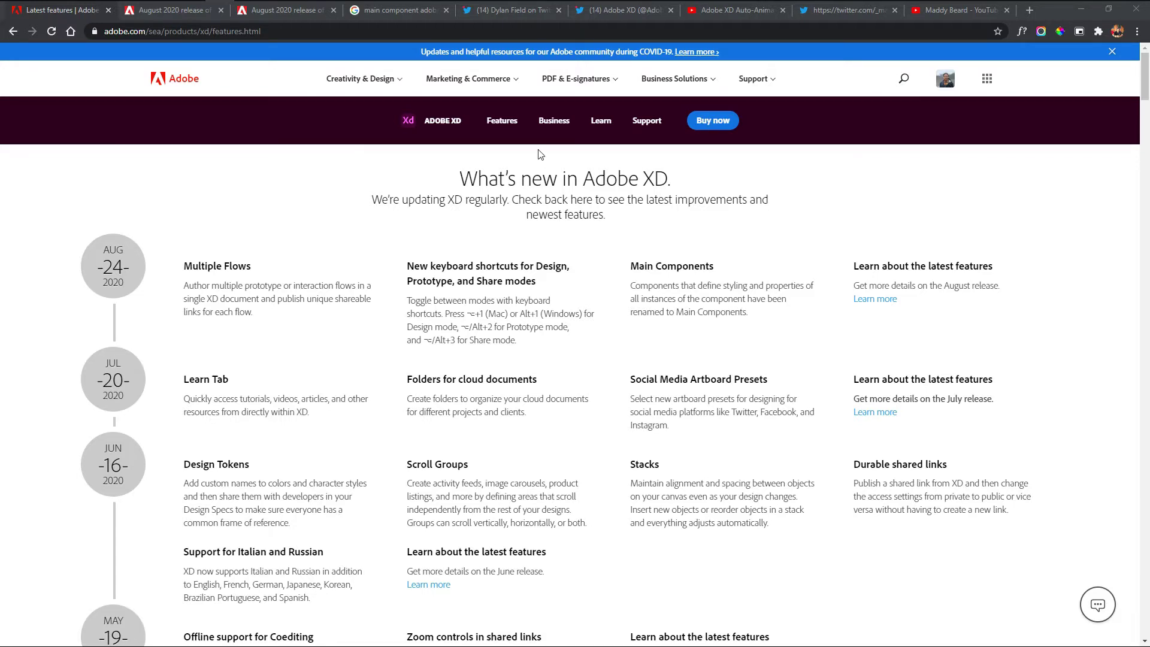
# Highlight the 'What's new in Adobe XD' heading, the August 24 release date and its feature rows
pyautogui.moveTo(452, 183); pyautogui.dragTo(690, 188)
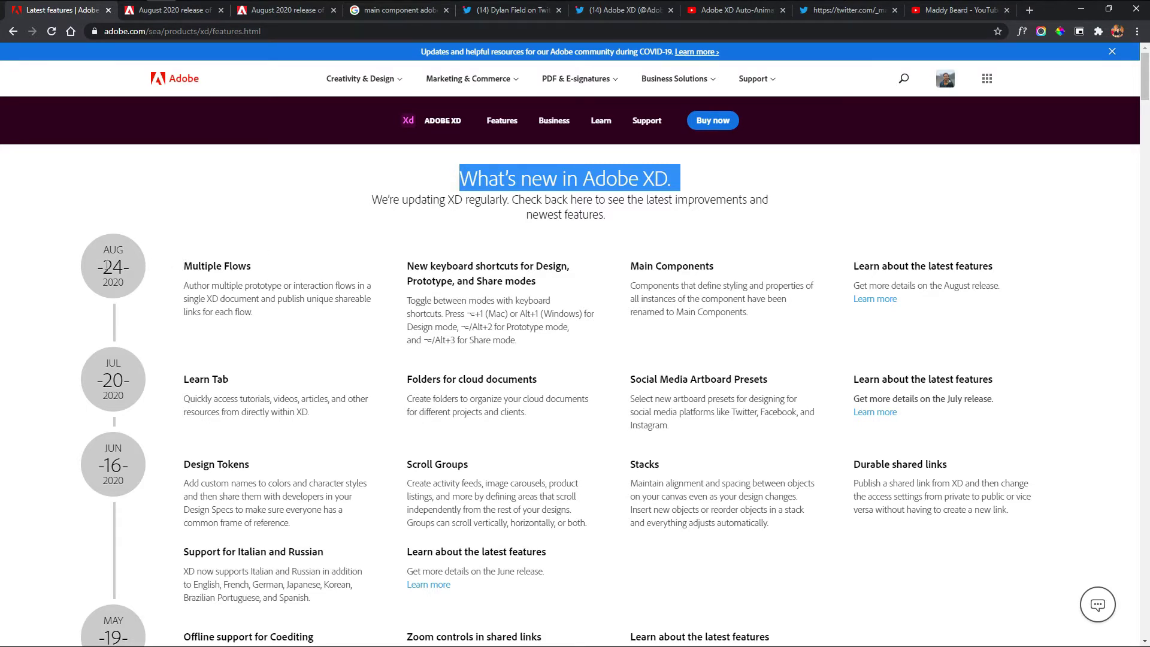
pyautogui.doubleClick(113, 266)
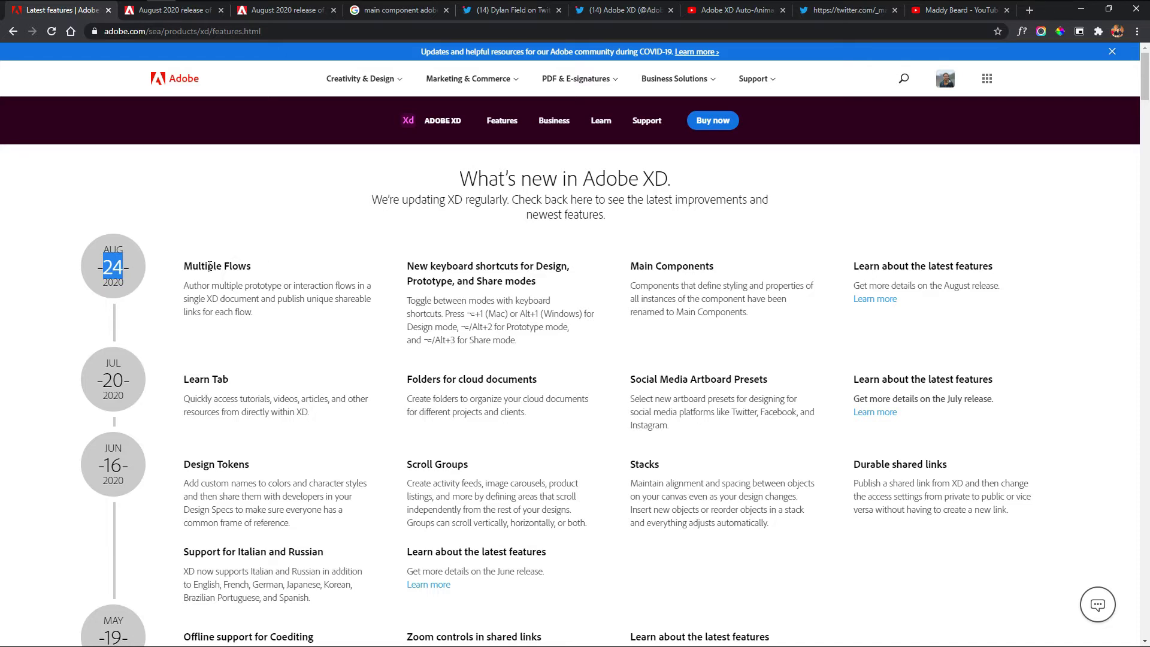
pyautogui.click(192, 264)
pyautogui.doubleClick(192, 264)
pyautogui.click(483, 264)
pyautogui.moveTo(416, 263); pyautogui.dragTo(466, 273)
pyautogui.tripleClick(413, 264)
pyautogui.tripleClick(626, 263)
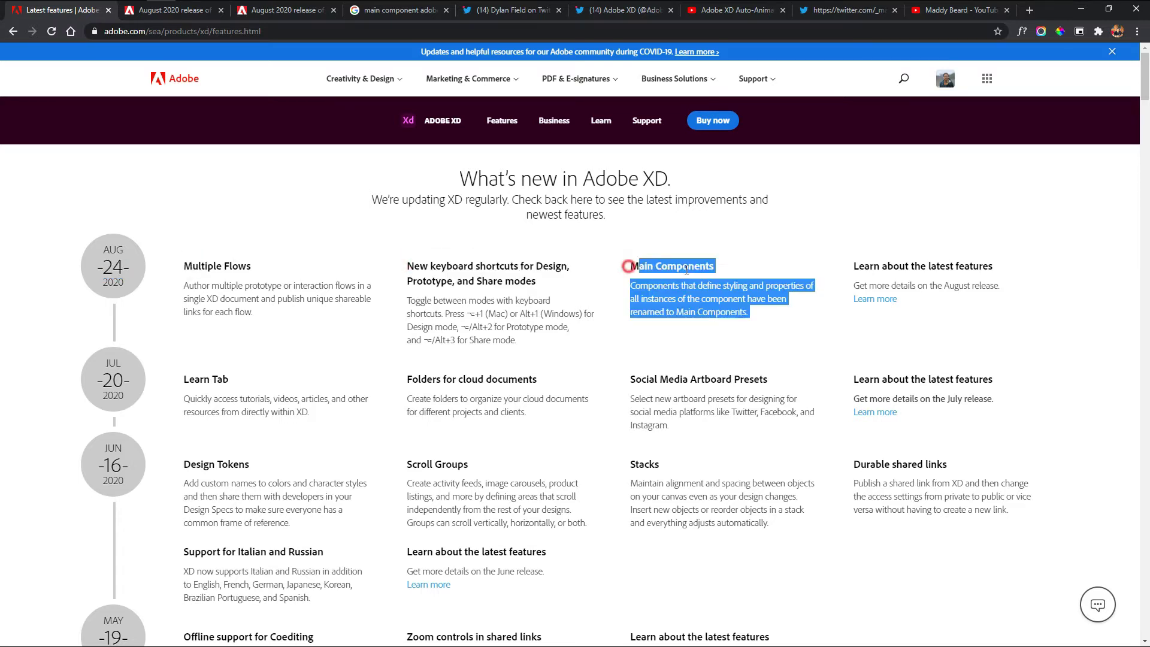
pyautogui.click(683, 264)
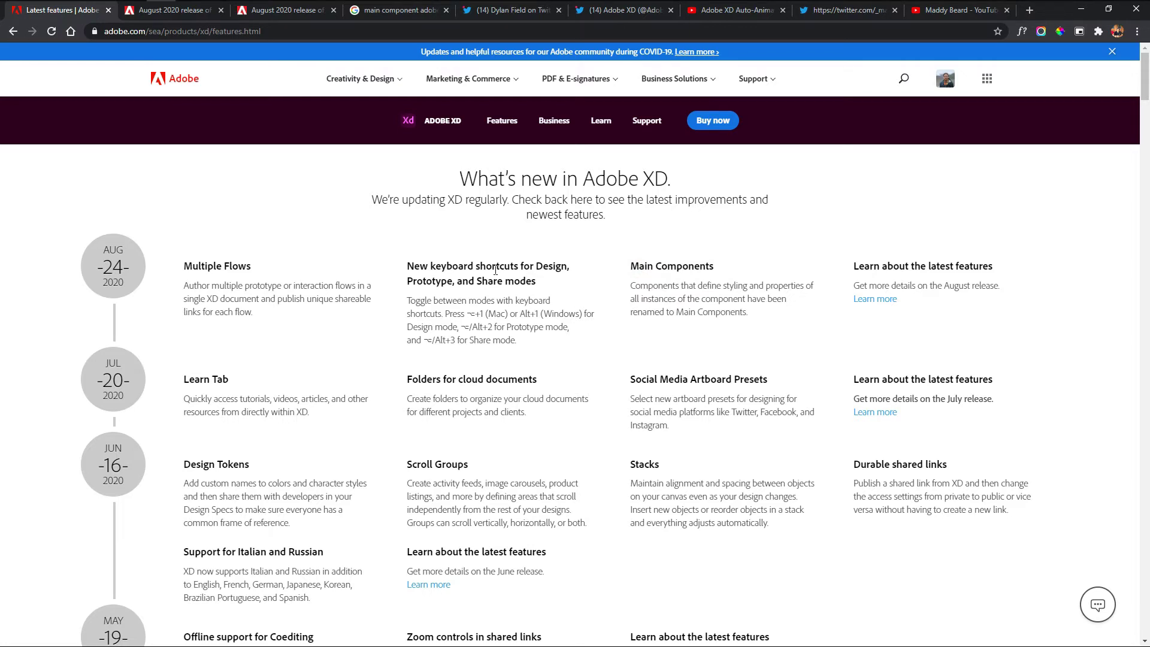
pyautogui.scroll(-1, 776, 217)
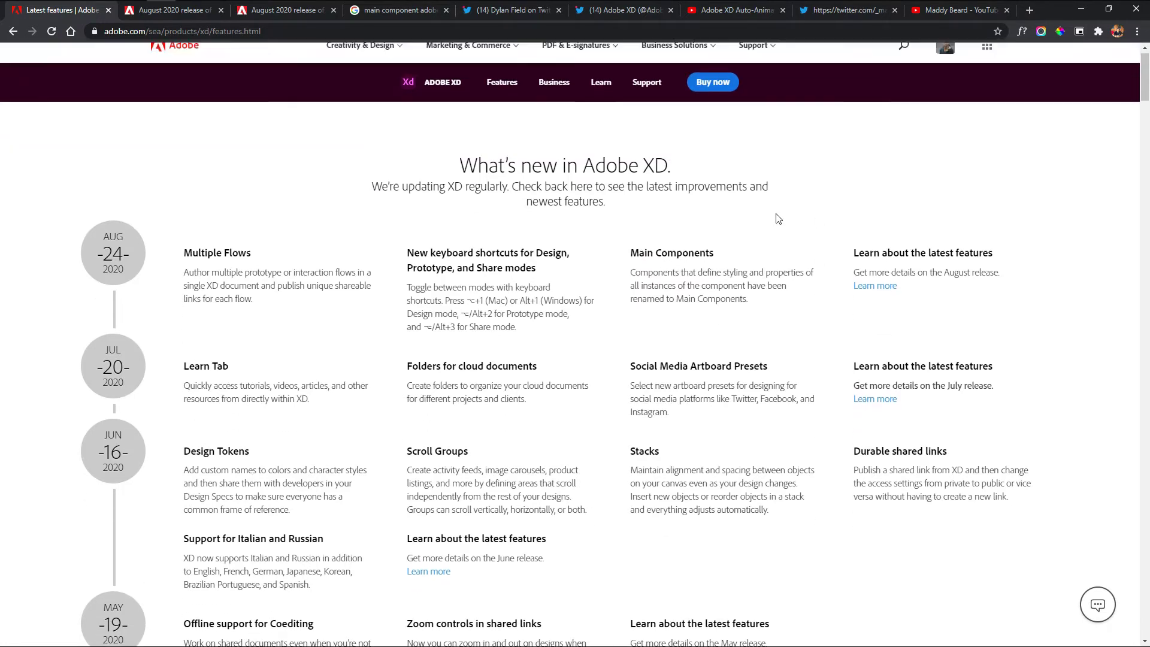
pyautogui.scroll(1, 777, 217)
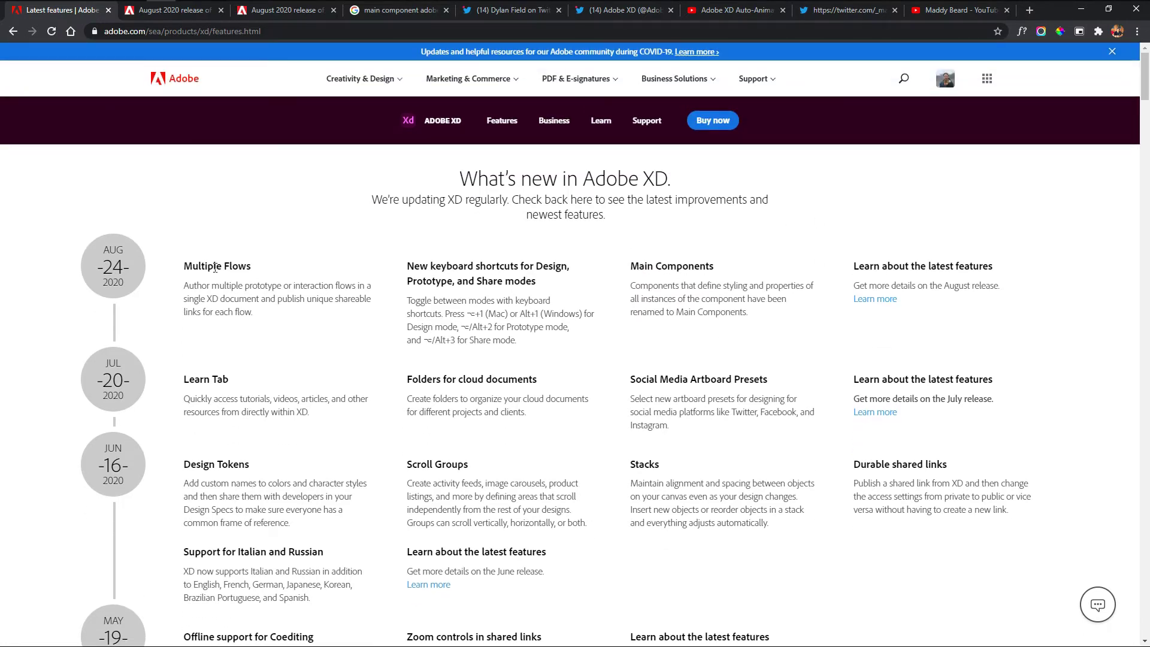
pyautogui.tripleClick(183, 268)
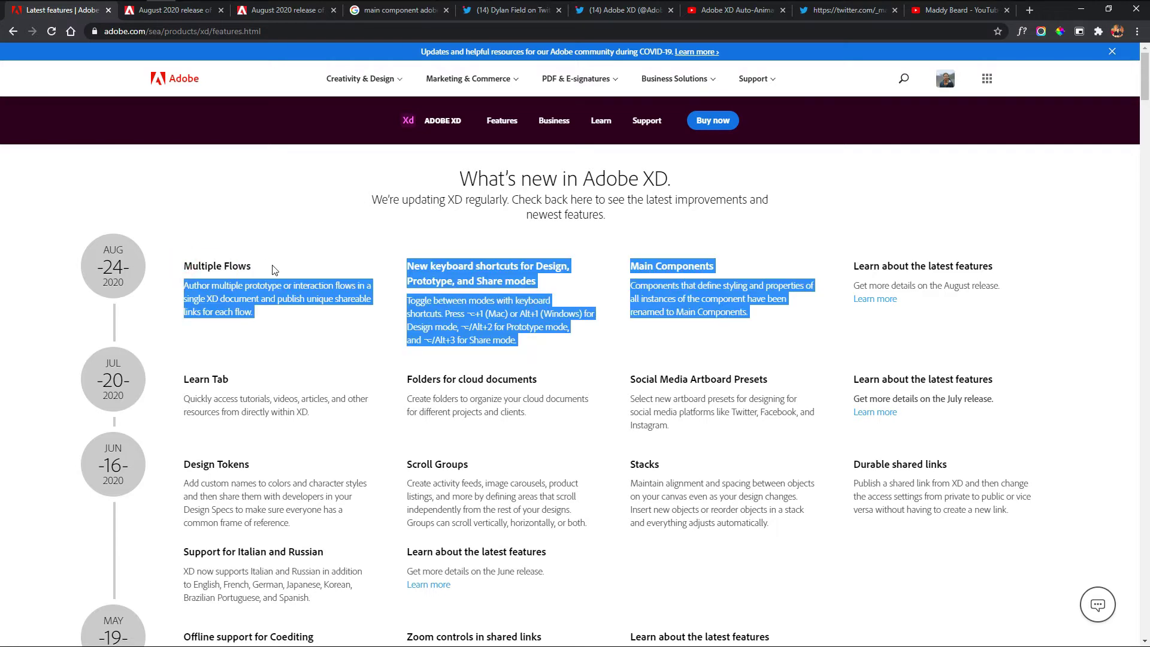
pyautogui.click(264, 263)
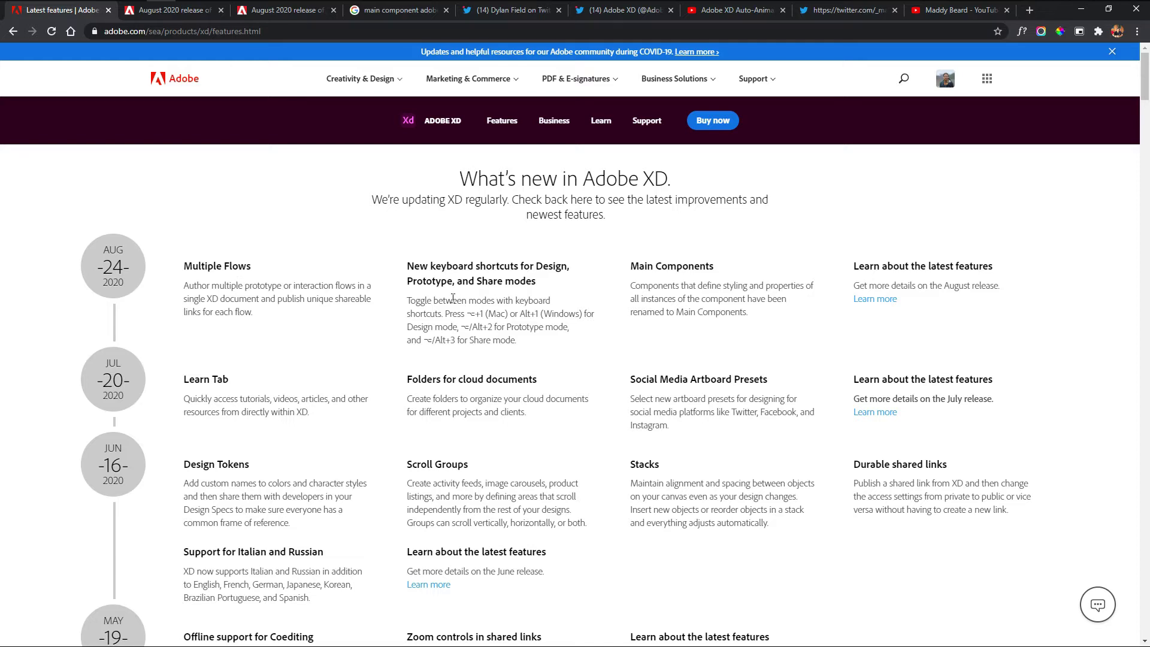
# Highlight the new keyboard shortcuts heading (Design, Prototype, Share) and the Main Components entry
pyautogui.moveTo(408, 265)
pyautogui.mouseDown()
pyautogui.moveTo(543, 270)
pyautogui.moveTo(549, 286)
pyautogui.mouseUp()
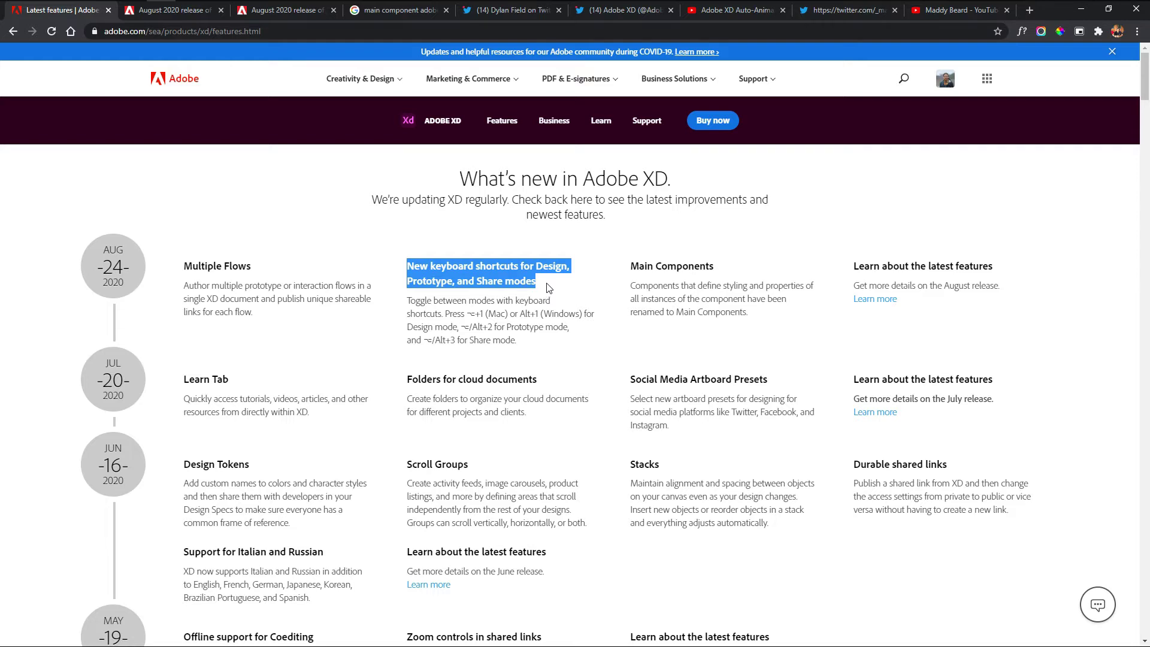
pyautogui.moveTo(630, 266); pyautogui.dragTo(734, 270)
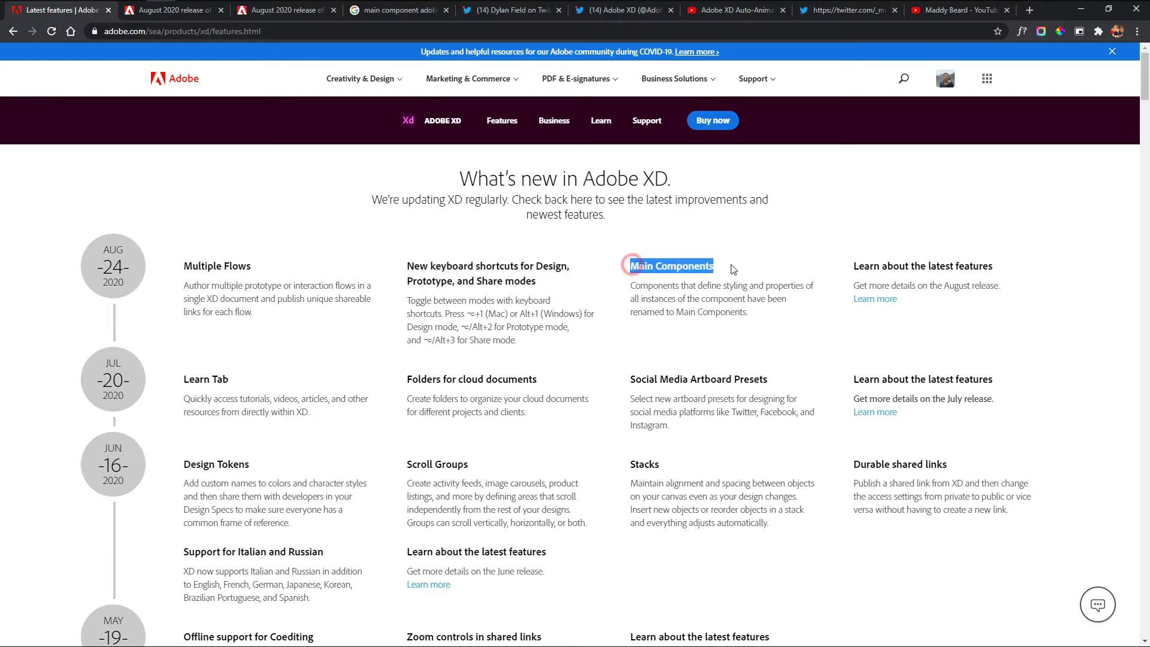
pyautogui.click(680, 276)
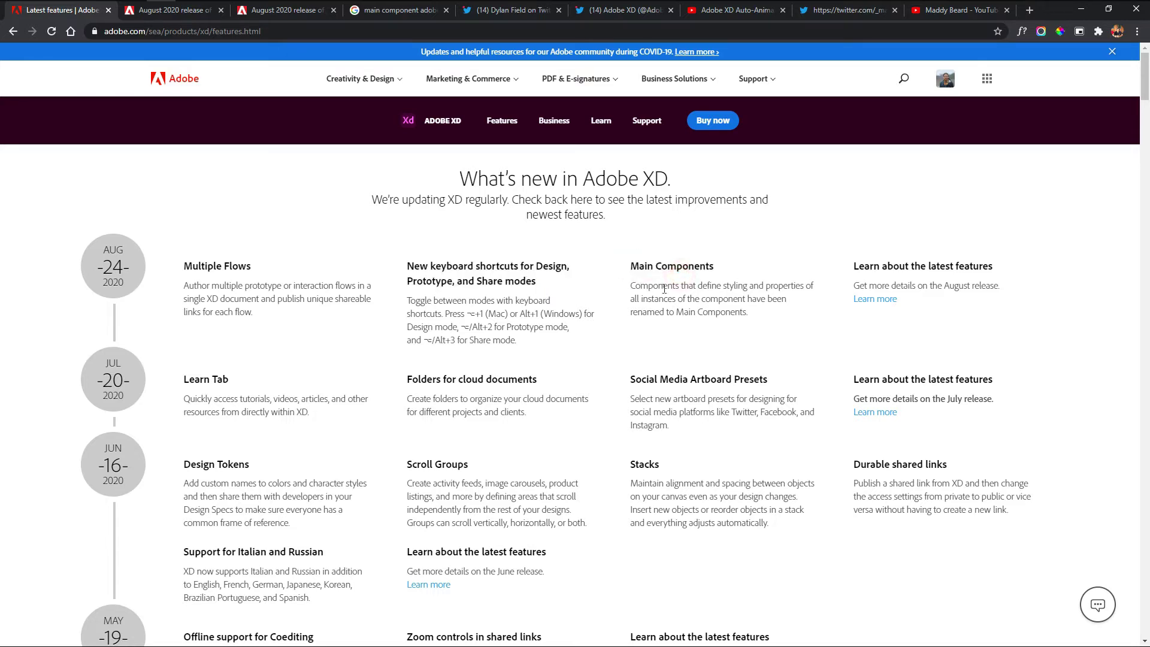
pyautogui.moveTo(694, 286); pyautogui.dragTo(748, 312)
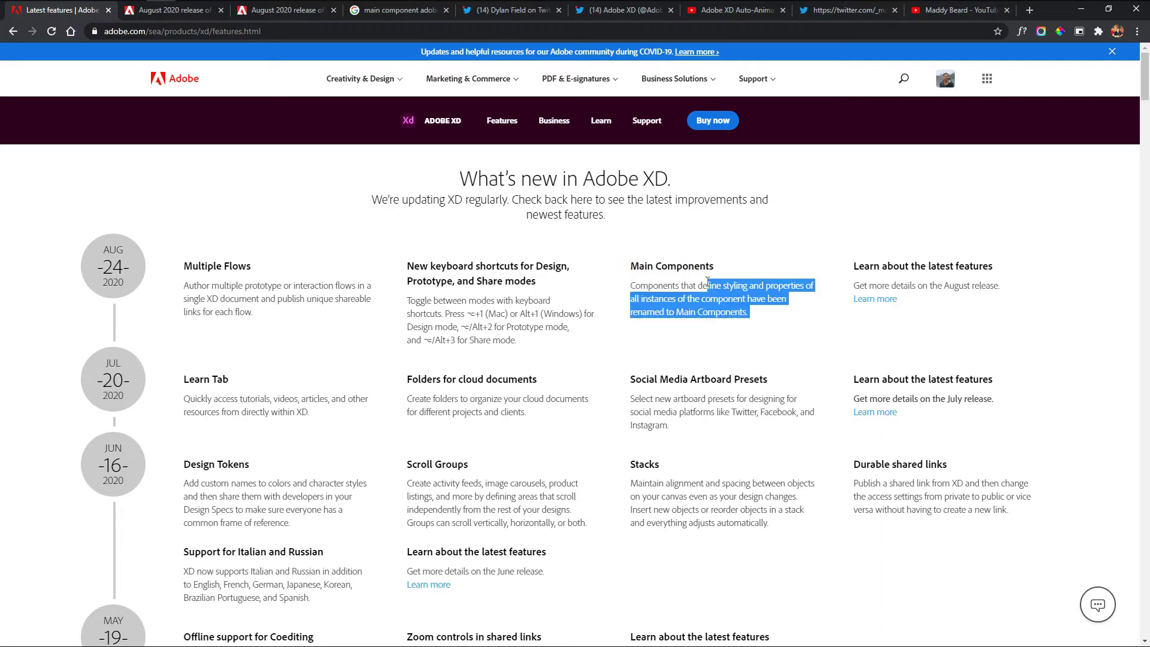
pyautogui.click(735, 302)
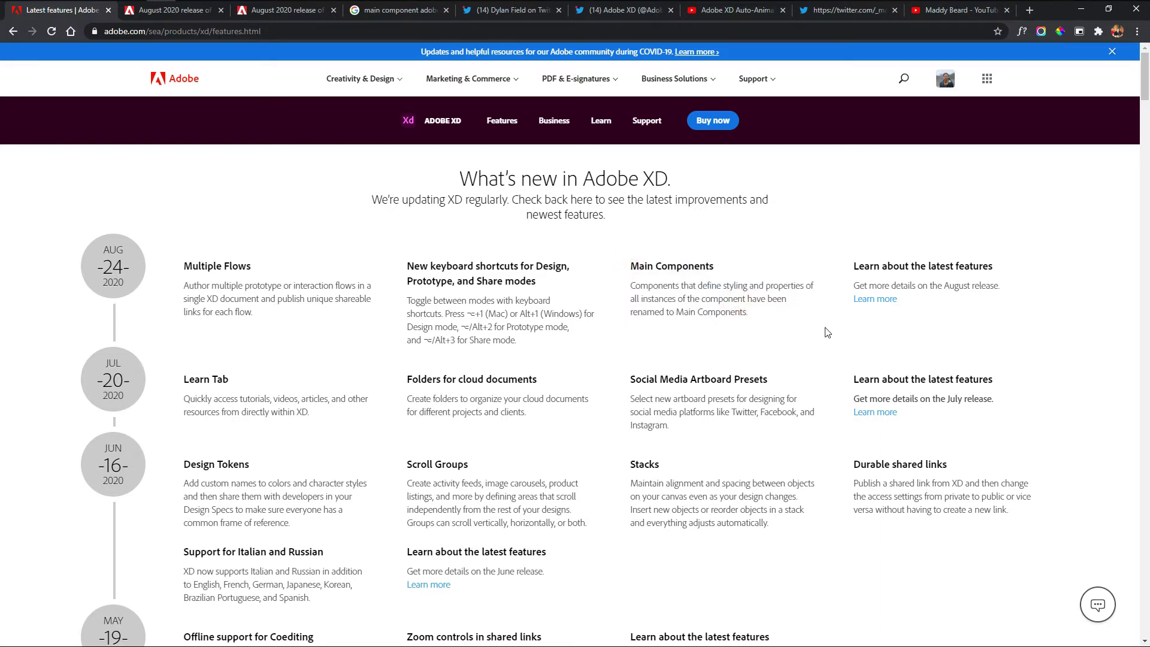
pyautogui.doubleClick(637, 266)
pyautogui.tripleClick(636, 266)
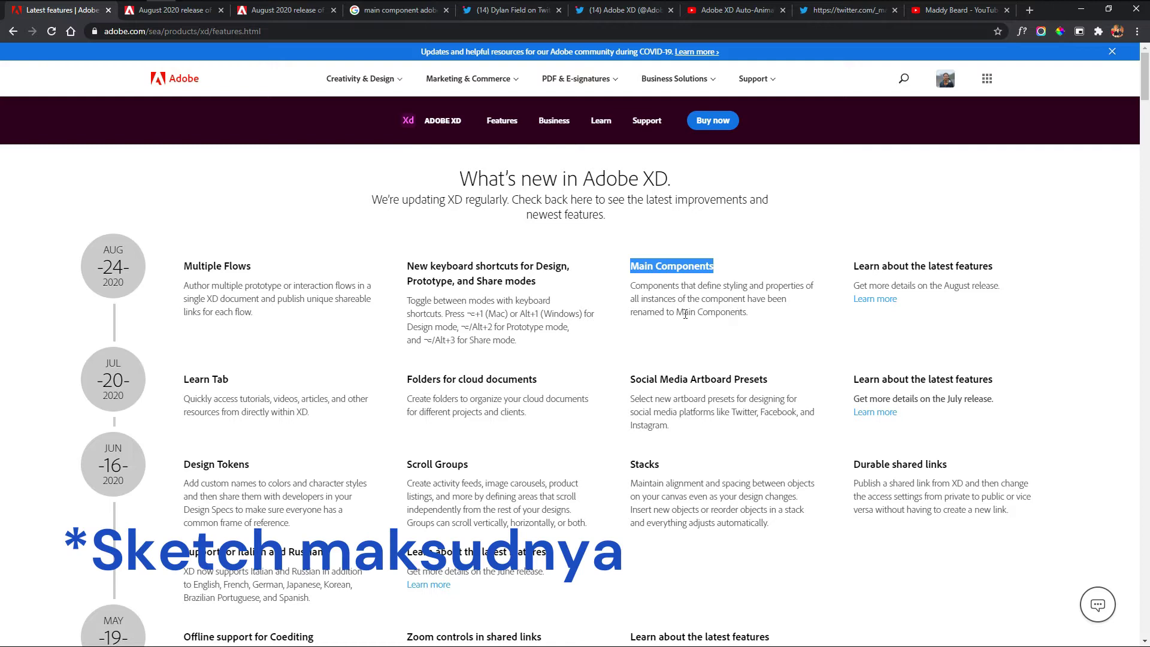
pyautogui.moveTo(677, 312); pyautogui.dragTo(810, 317)
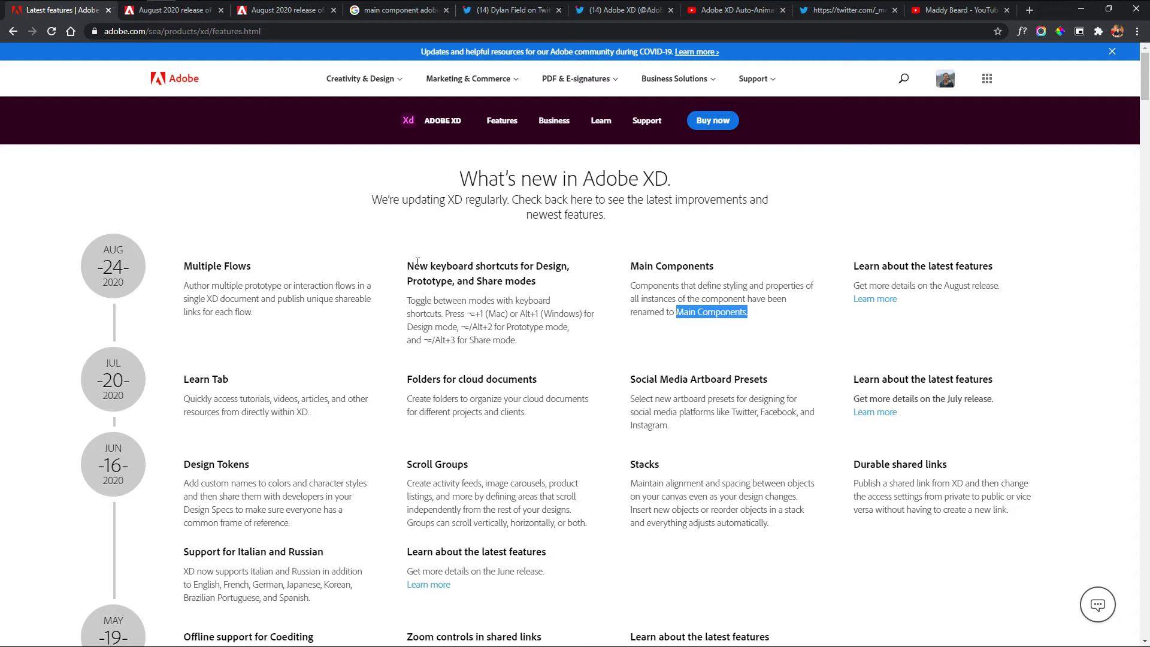
pyautogui.moveTo(407, 264); pyautogui.dragTo(486, 274)
pyautogui.click(487, 274)
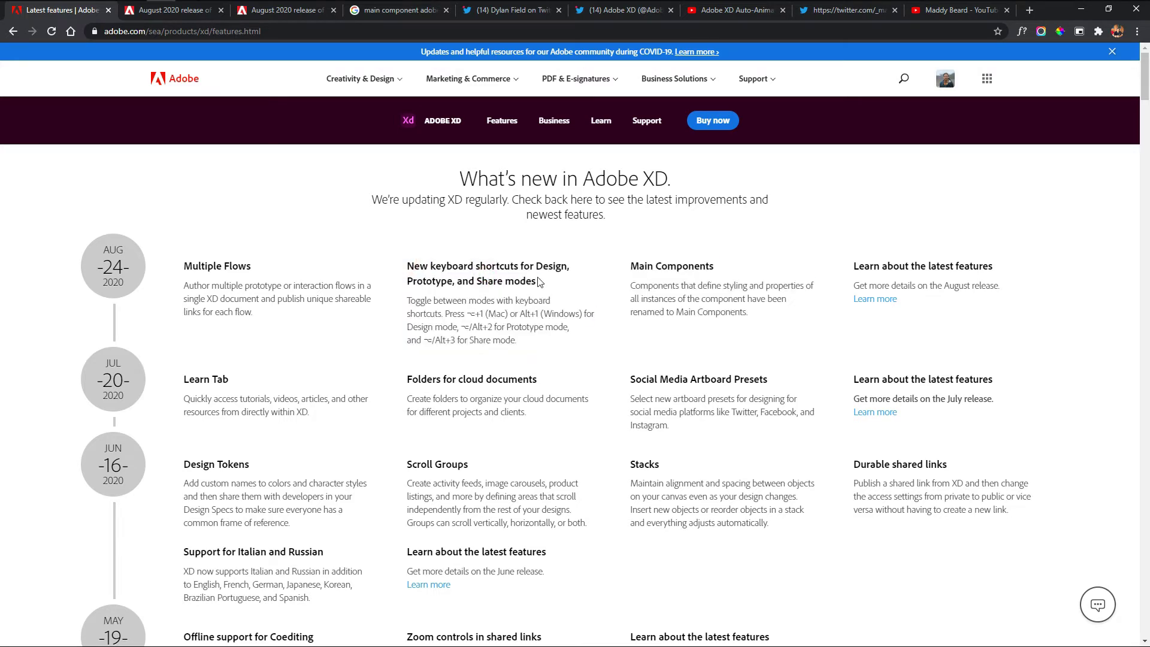
pyautogui.doubleClick(550, 267)
pyautogui.doubleClick(431, 281)
pyautogui.doubleClick(479, 280)
pyautogui.tripleClick(479, 281)
pyautogui.click(542, 290)
# In Adobe XD, cycle through Design, Prototype and Share modes using the tabs, then Alt+1, Alt+2, Alt+3
pyautogui.hotkey('alt', 'Tab')
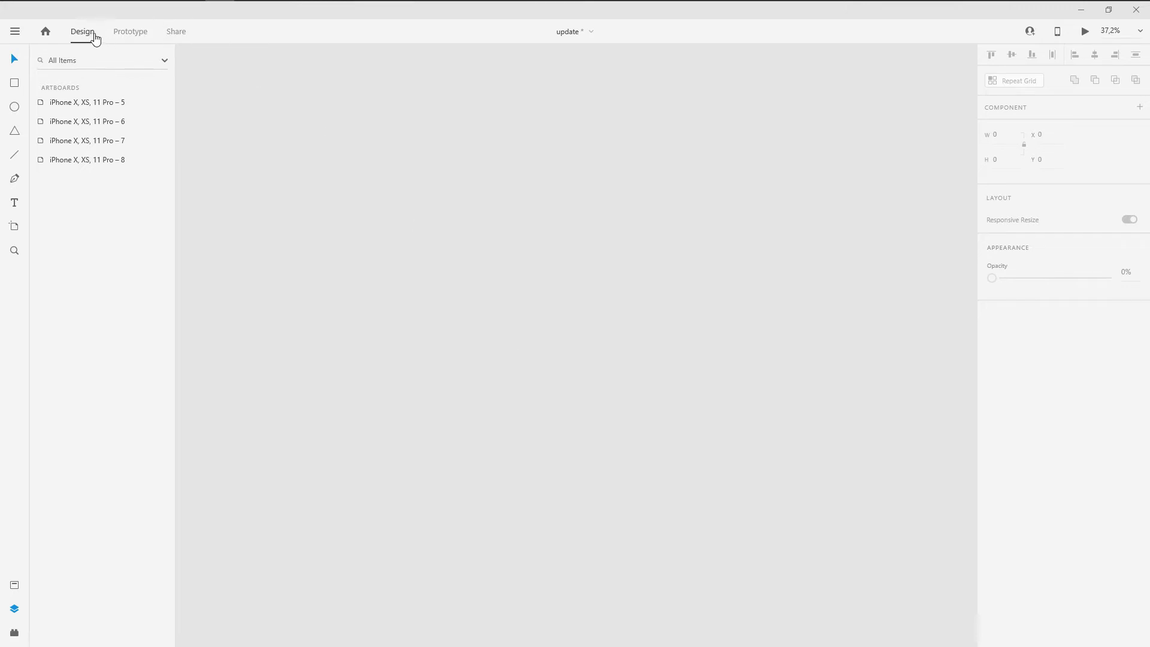
pyautogui.click(108, 33)
pyautogui.click(191, 34)
pyautogui.click(93, 34)
pyautogui.click(132, 35)
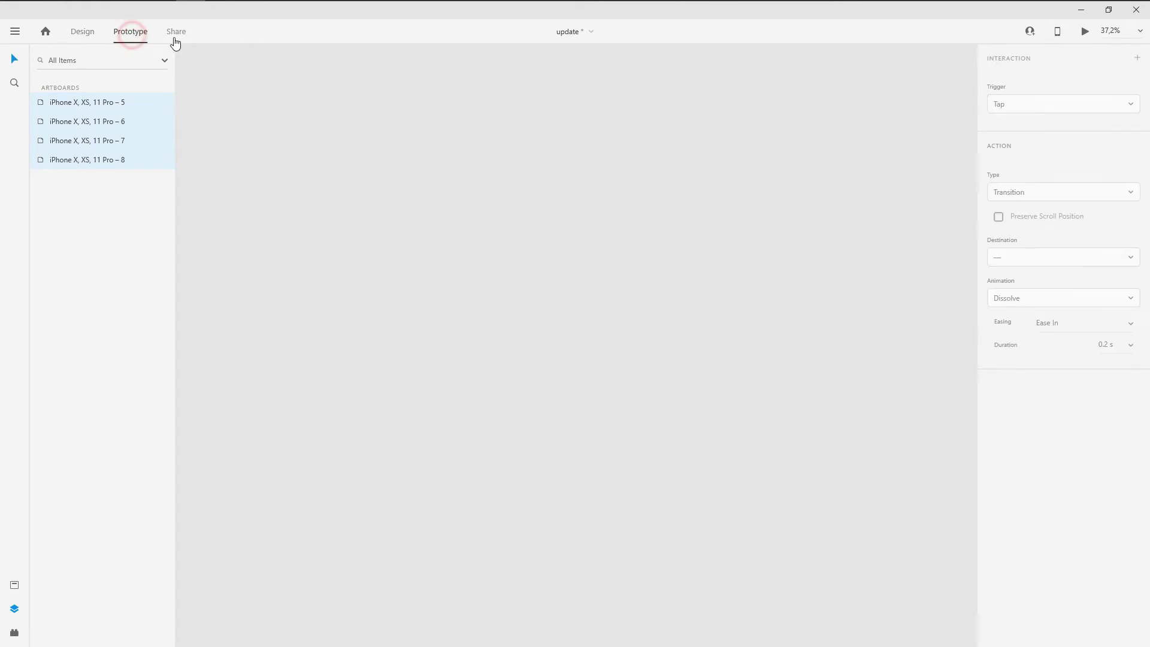
pyautogui.click(176, 37)
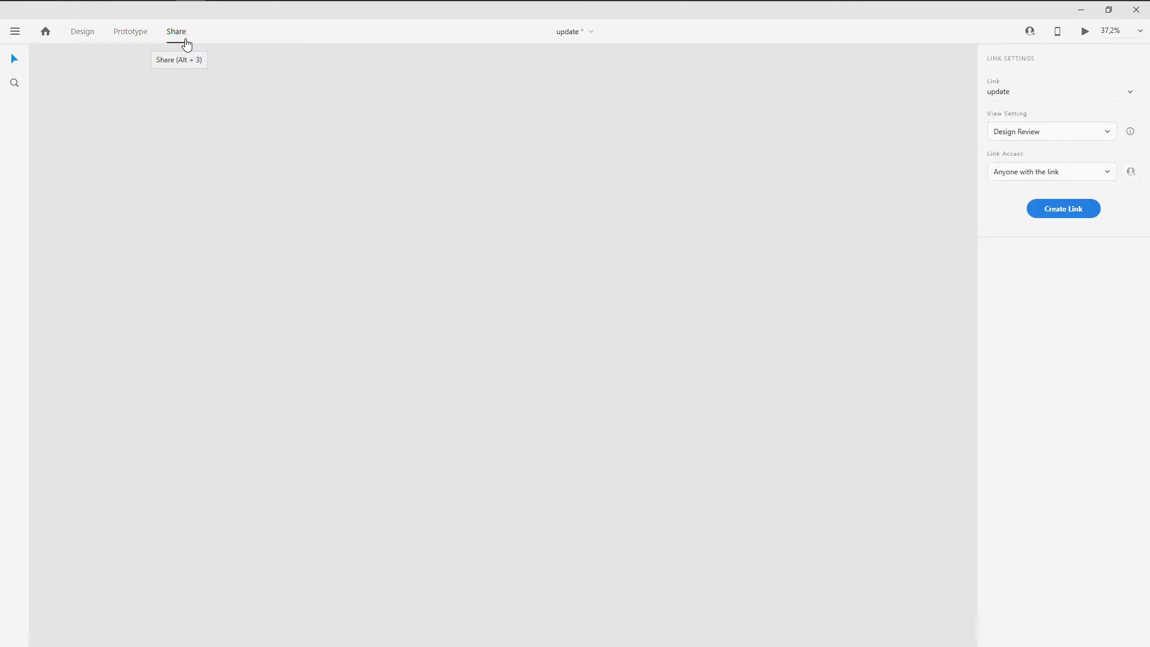
pyautogui.hotkey('alt', '1')
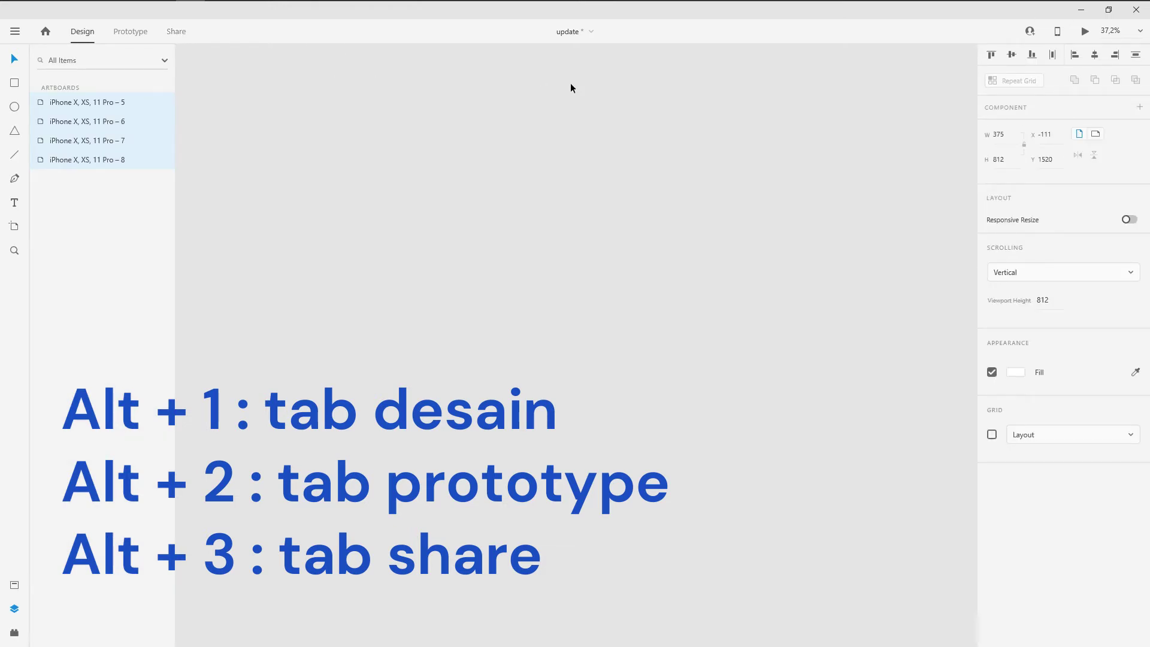
pyautogui.hotkey('alt', '2')
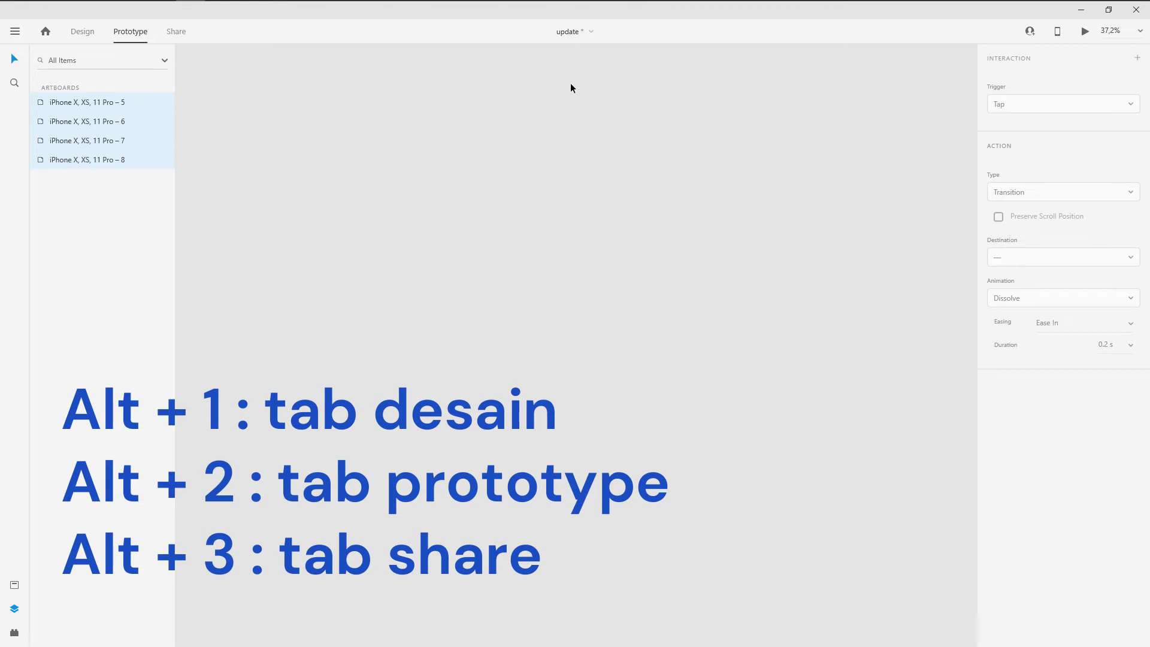
pyautogui.hotkey('alt', '3')
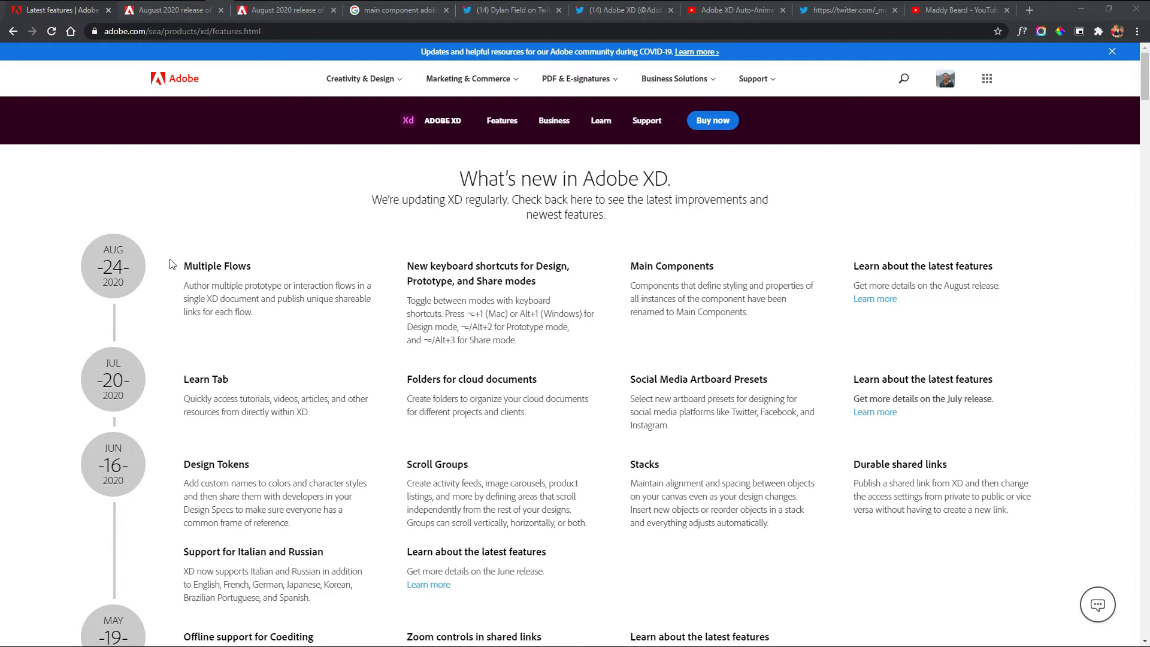
# Highlight the Multiple Flows heading and description on the release page, then deselect it
pyautogui.moveTo(254, 312); pyautogui.dragTo(185, 261)
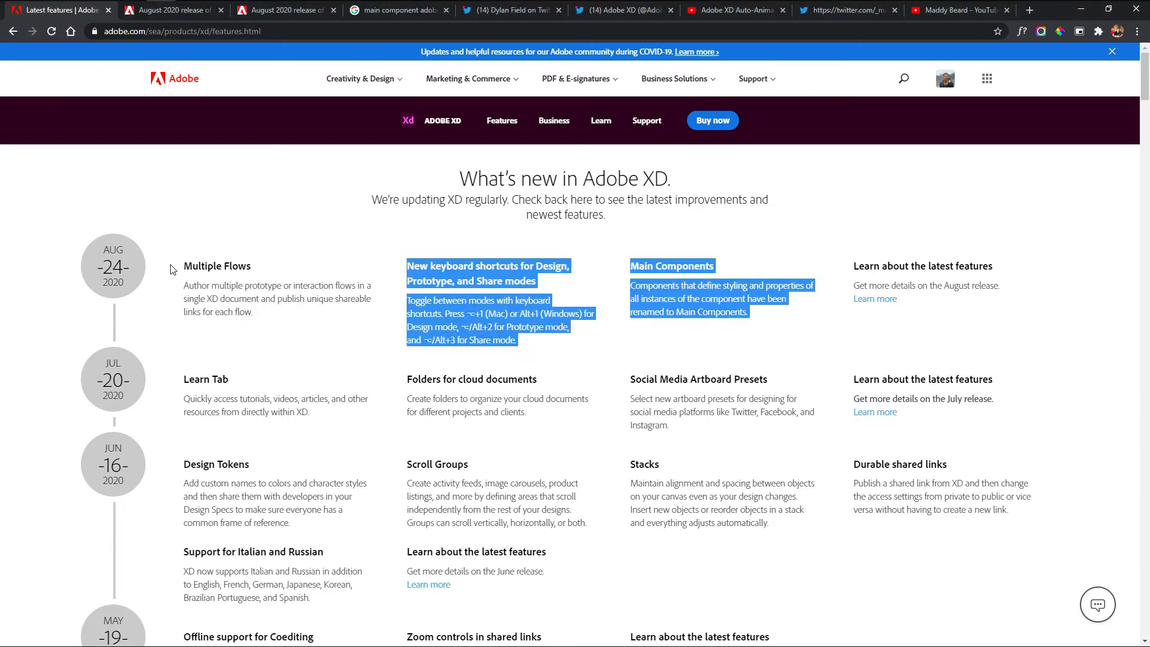
pyautogui.click(226, 298)
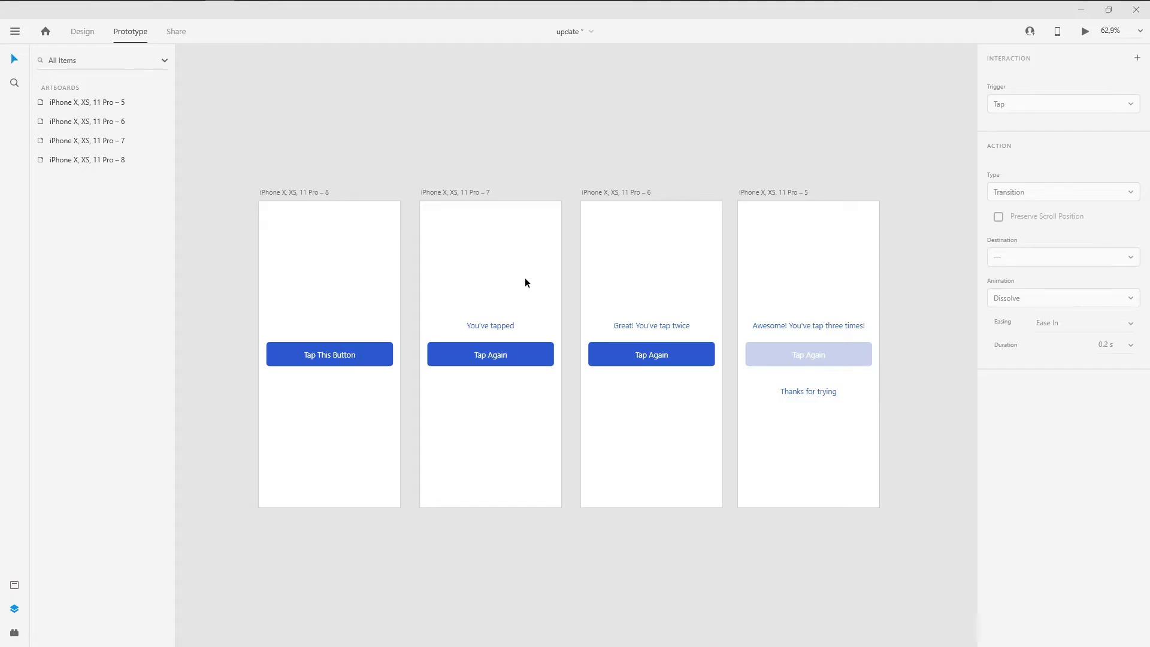
# Recentre the canvas and inspect artboards 8, 7, 6 and 5 and their buttons
pyautogui.moveTo(506, 144)
pyautogui.mouseDown()
pyautogui.moveTo(447, 137)
pyautogui.moveTo(465, 115)
pyautogui.mouseUp()
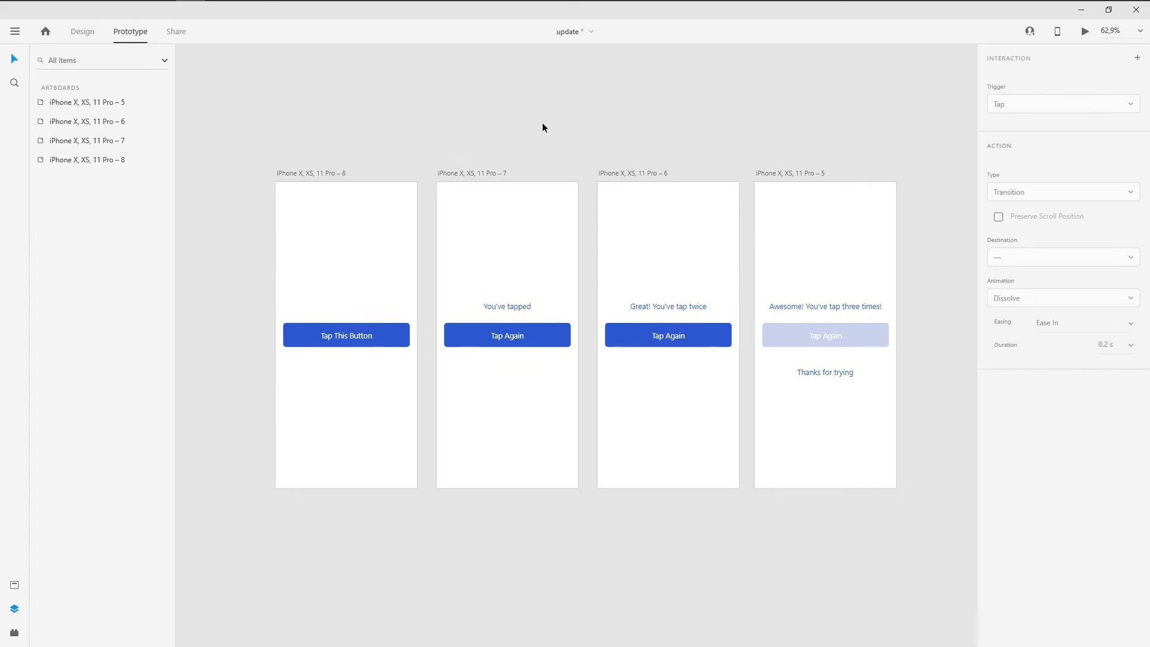
pyautogui.click(313, 173)
pyautogui.click(487, 173)
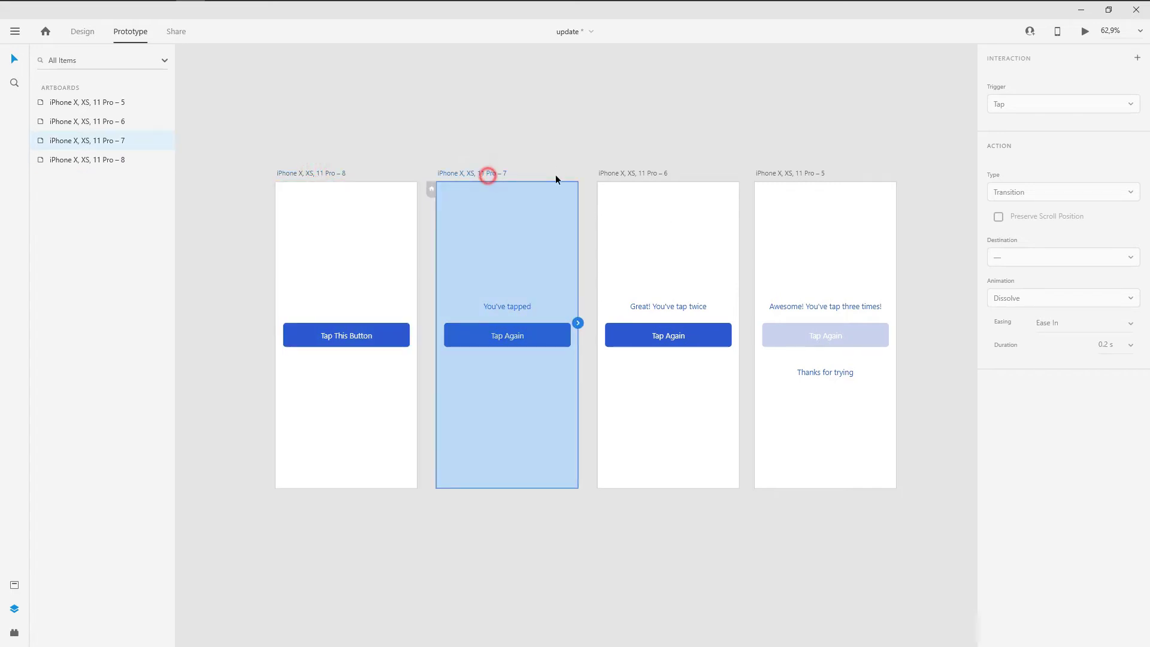
pyautogui.click(616, 173)
pyautogui.click(816, 173)
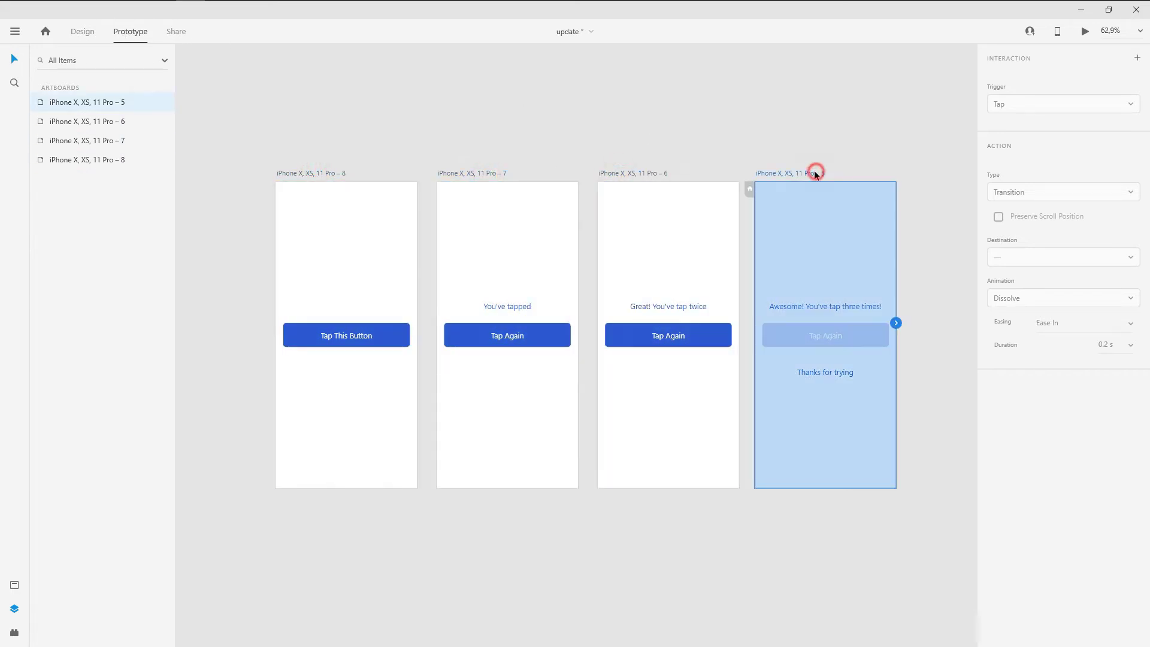
pyautogui.click(318, 173)
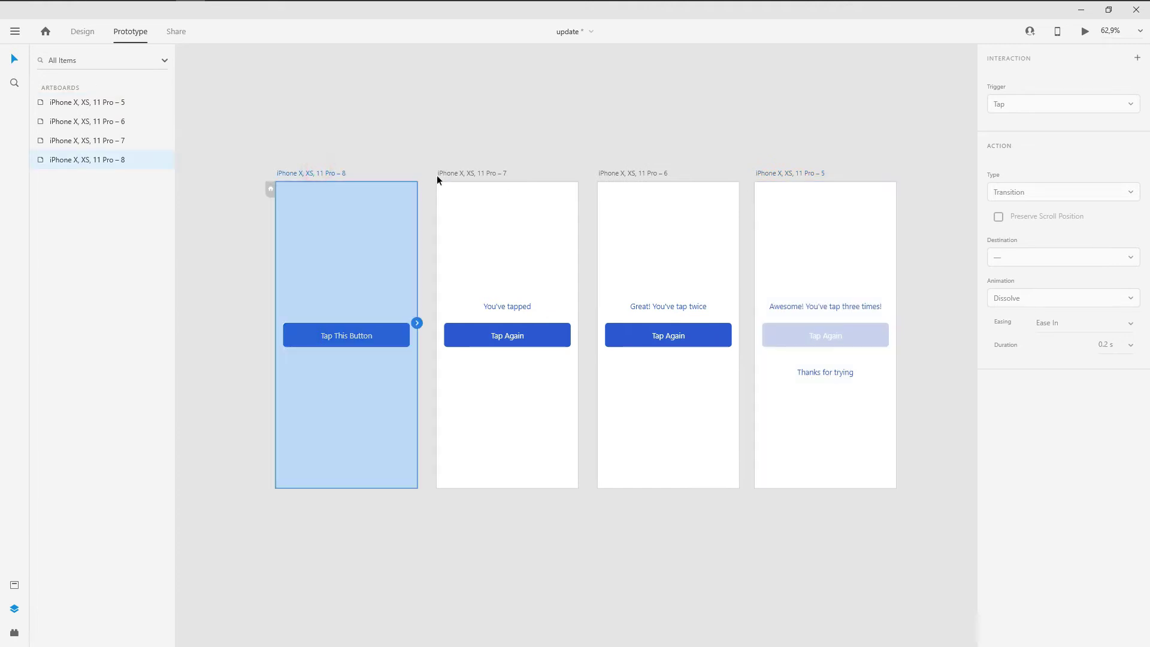
pyautogui.click(439, 119)
pyautogui.click(380, 341)
pyautogui.click(497, 343)
pyautogui.click(655, 343)
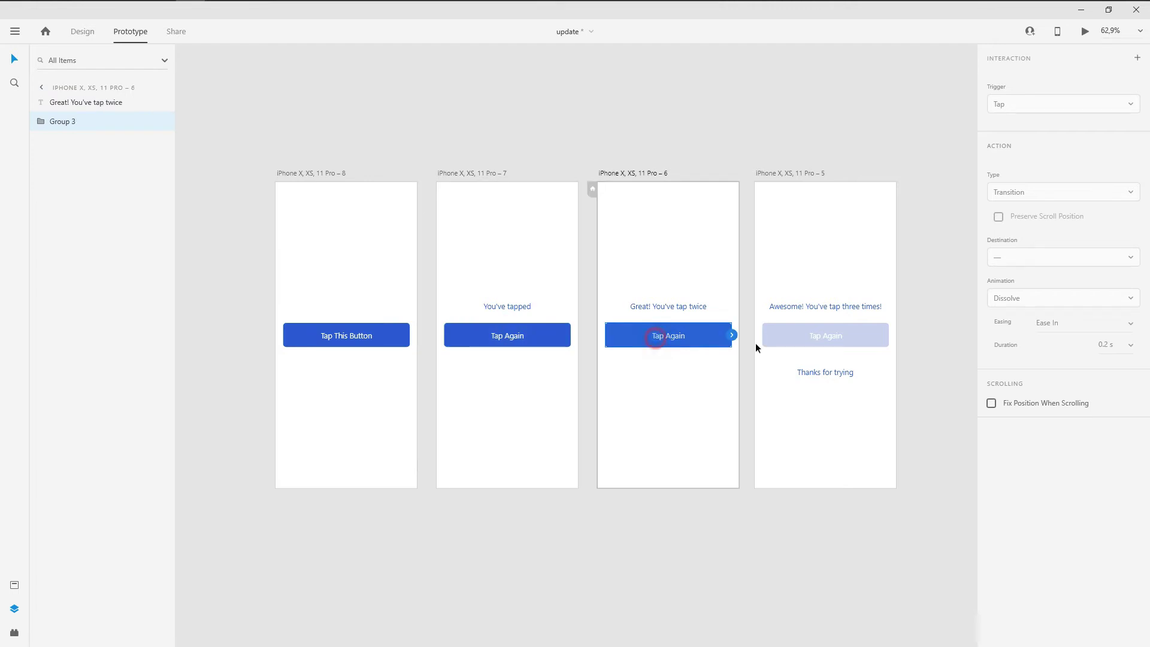
pyautogui.click(807, 346)
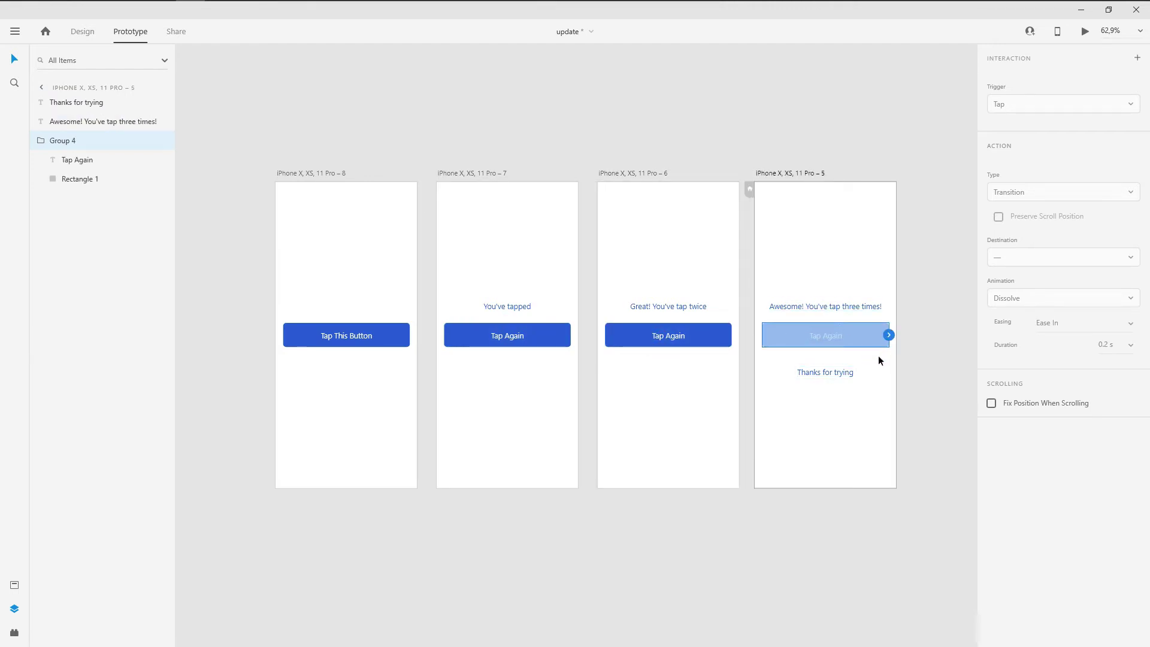
# Wire artboard 8's Tap This Button to artboard 7, then the Tap Again buttons 7→6 and 6→5
pyautogui.click(392, 335)
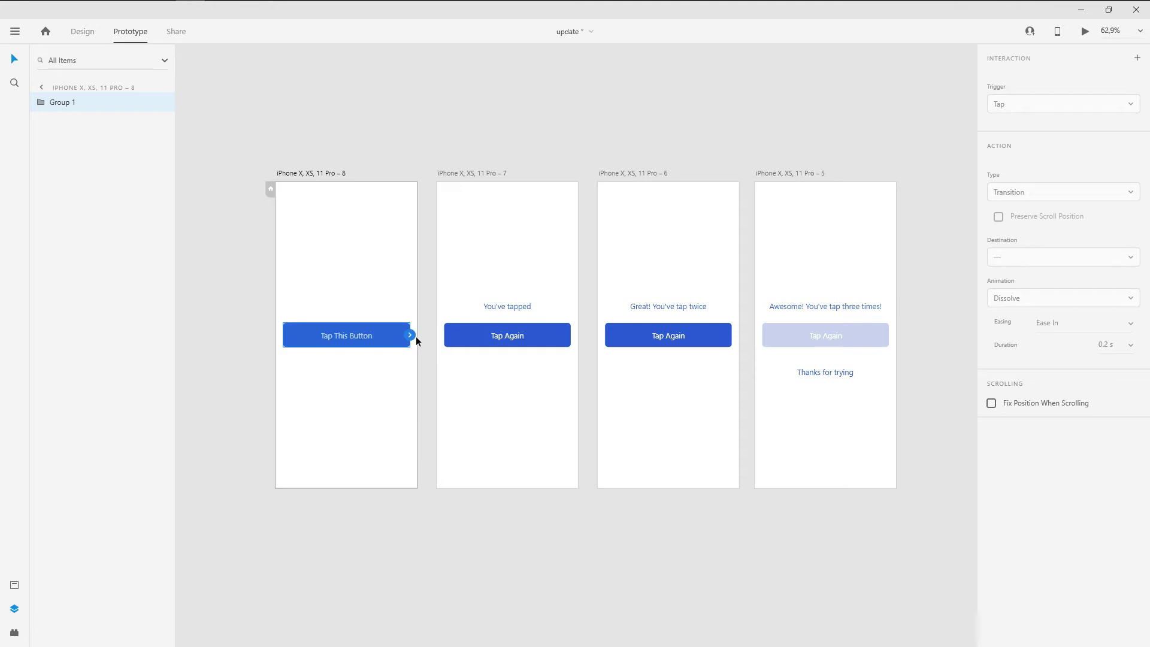
pyautogui.moveTo(412, 339); pyautogui.dragTo(518, 393)
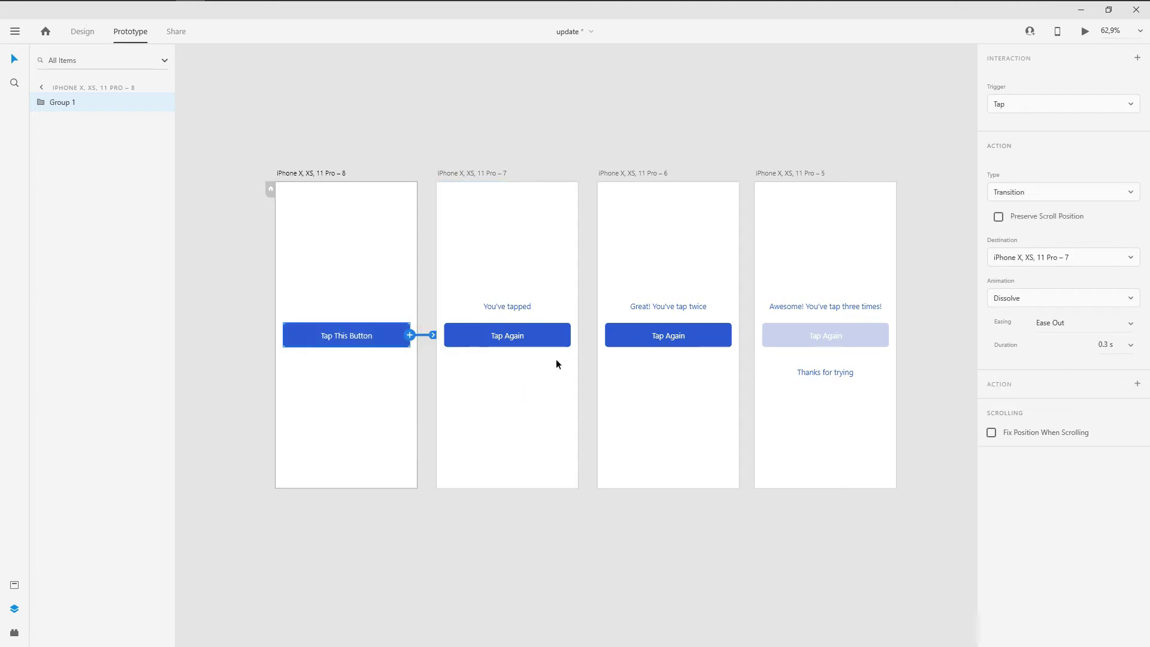
pyautogui.click(565, 340)
pyautogui.moveTo(573, 335); pyautogui.dragTo(713, 340)
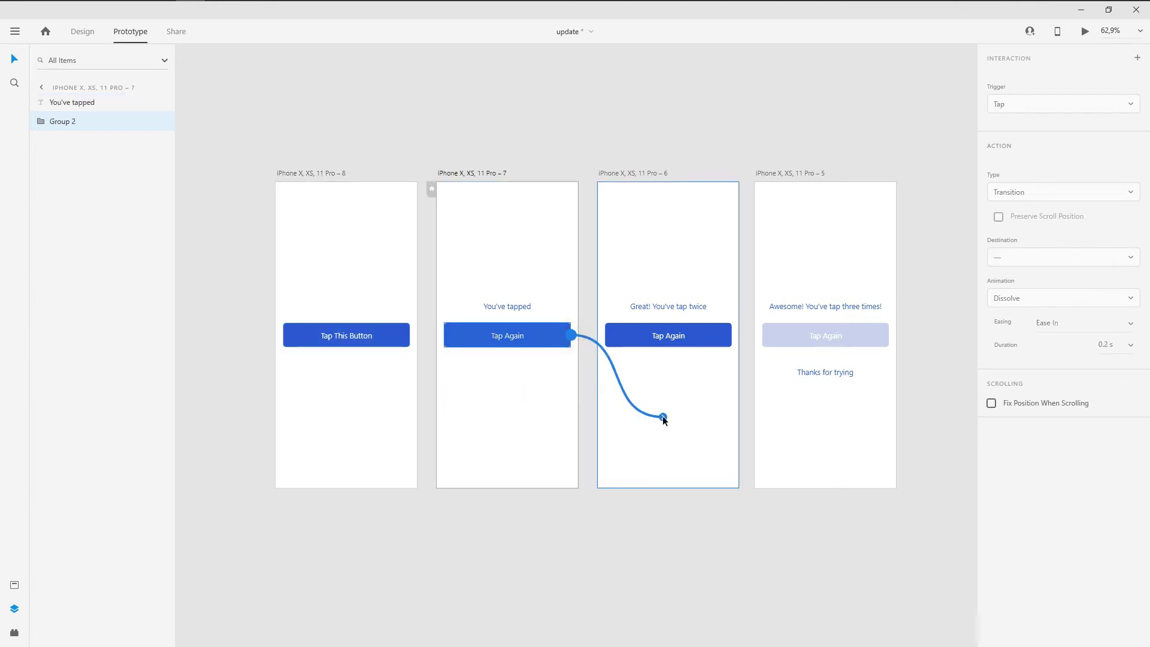
pyautogui.click(728, 337)
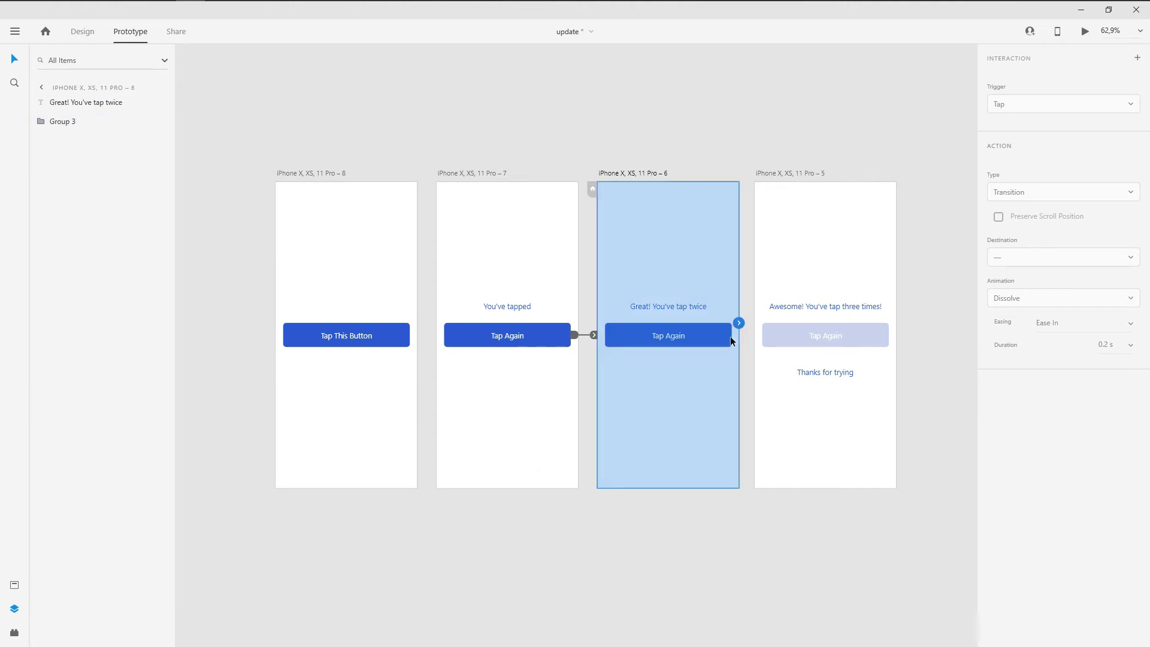
pyautogui.moveTo(731, 336); pyautogui.dragTo(809, 367)
pyautogui.click(537, 91)
pyautogui.click(1084, 30)
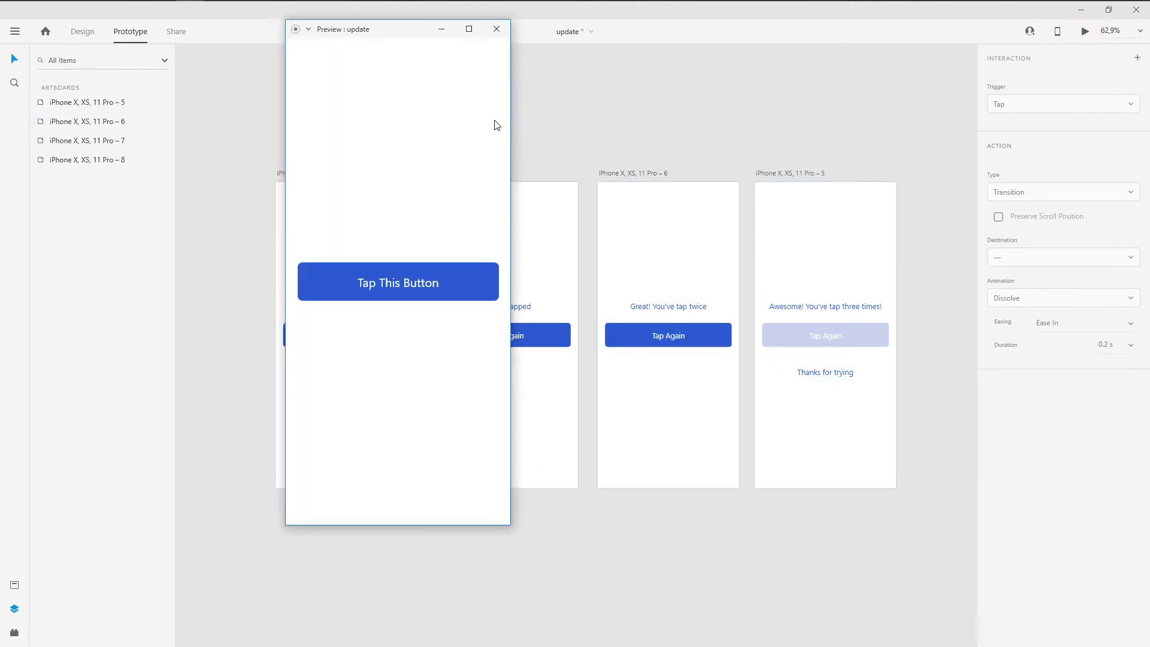
pyautogui.moveTo(364, 28); pyautogui.dragTo(479, 45)
pyautogui.click(547, 300)
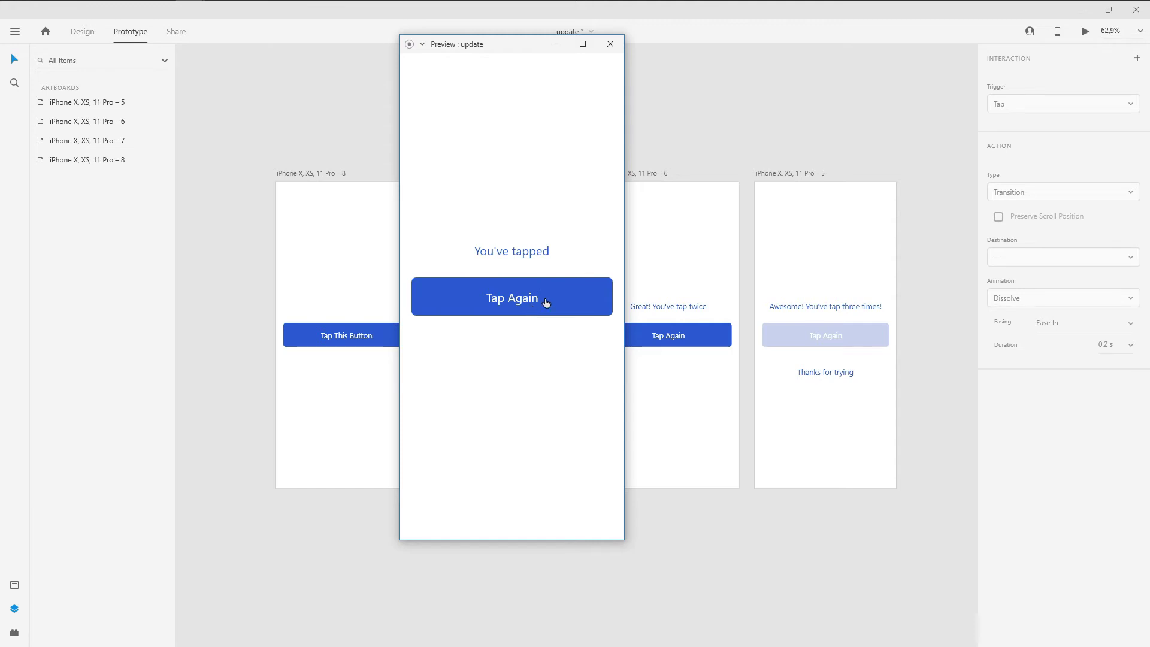
pyautogui.click(594, 297)
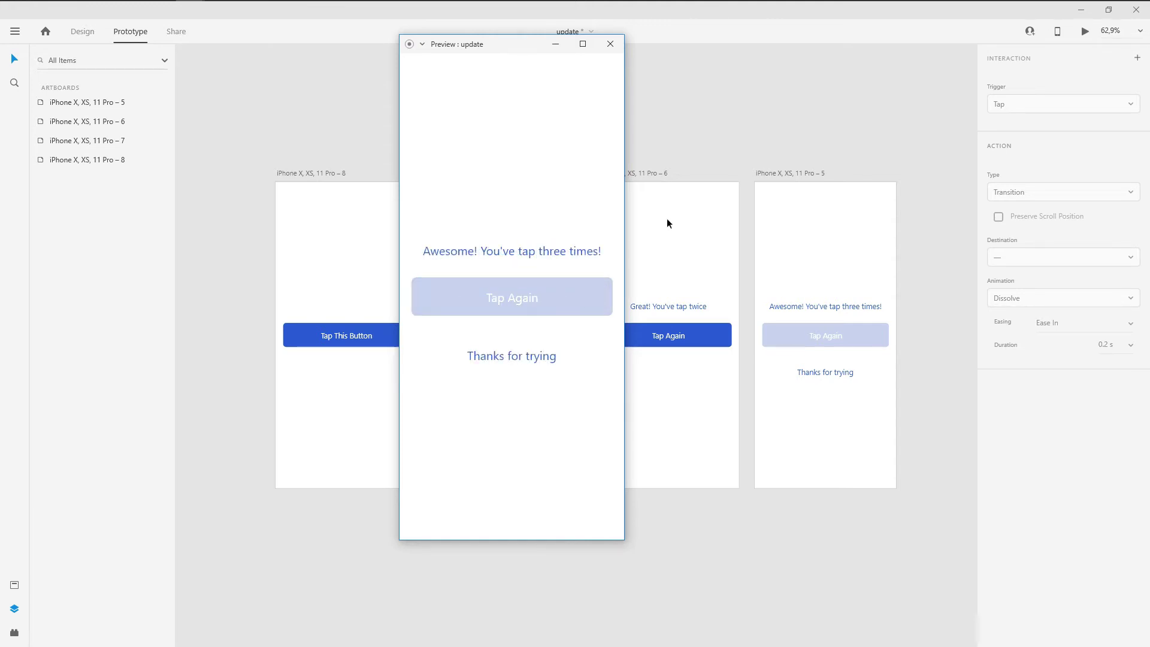
pyautogui.click(610, 44)
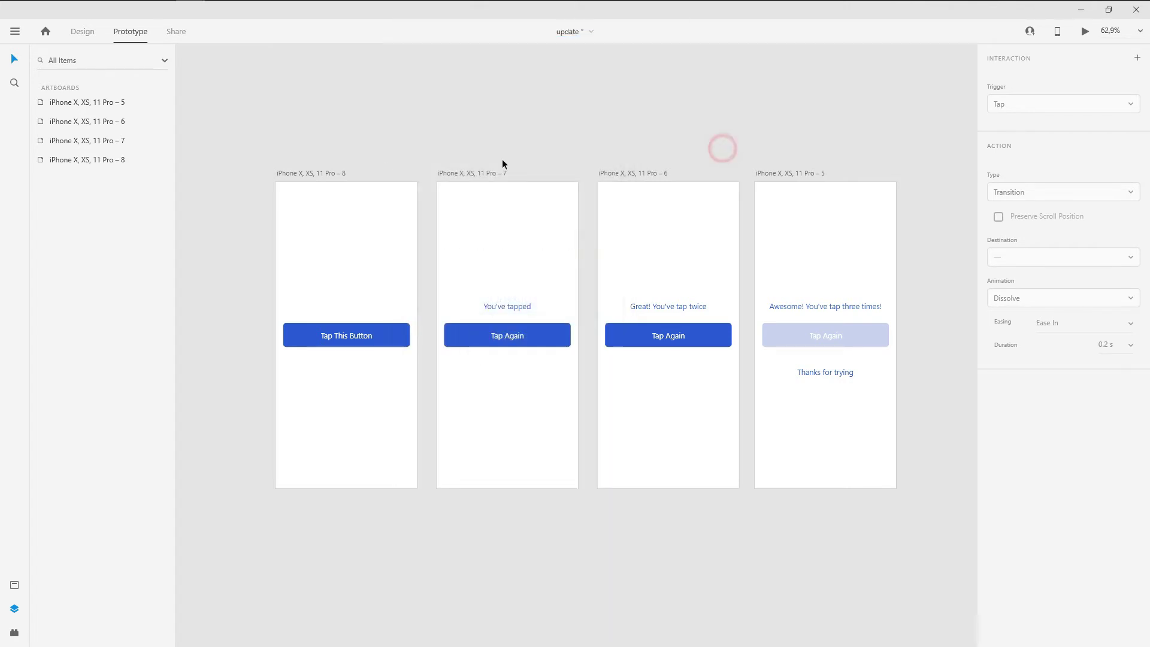
# Inspect the wire from Tap This Button to artboard 7, and artboard 7's own wires
pyautogui.click(322, 172)
pyautogui.click(496, 149)
pyautogui.scroll(-1, 418, 145)
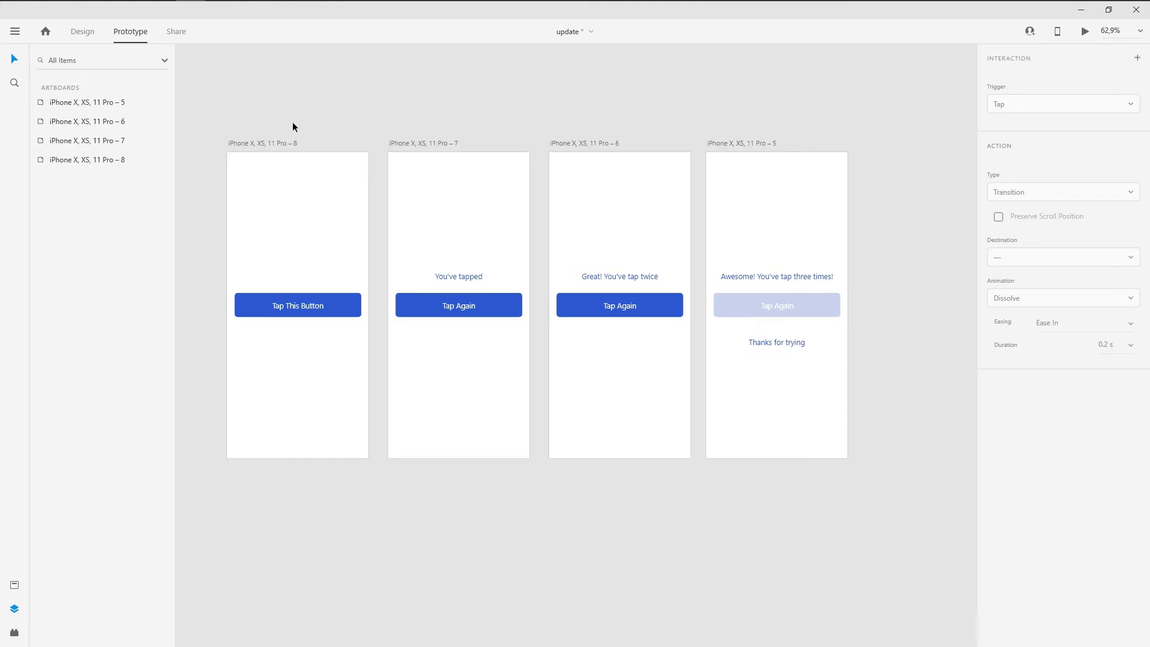
pyautogui.click(333, 294)
pyautogui.click(354, 306)
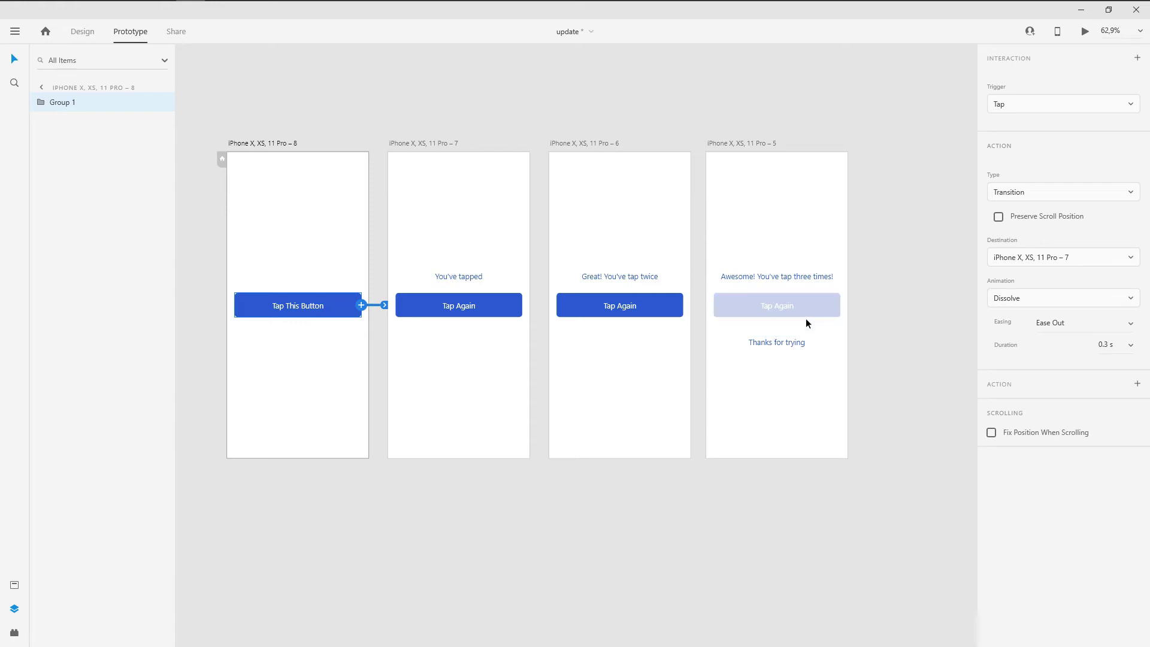
pyautogui.click(587, 103)
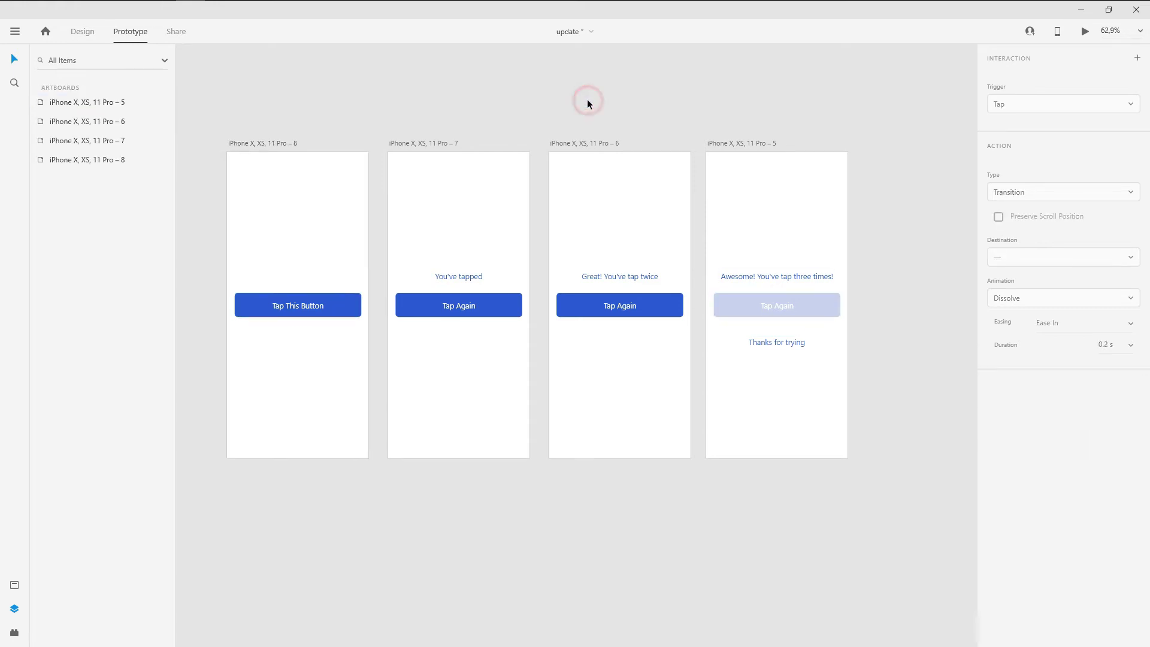
pyautogui.click(395, 252)
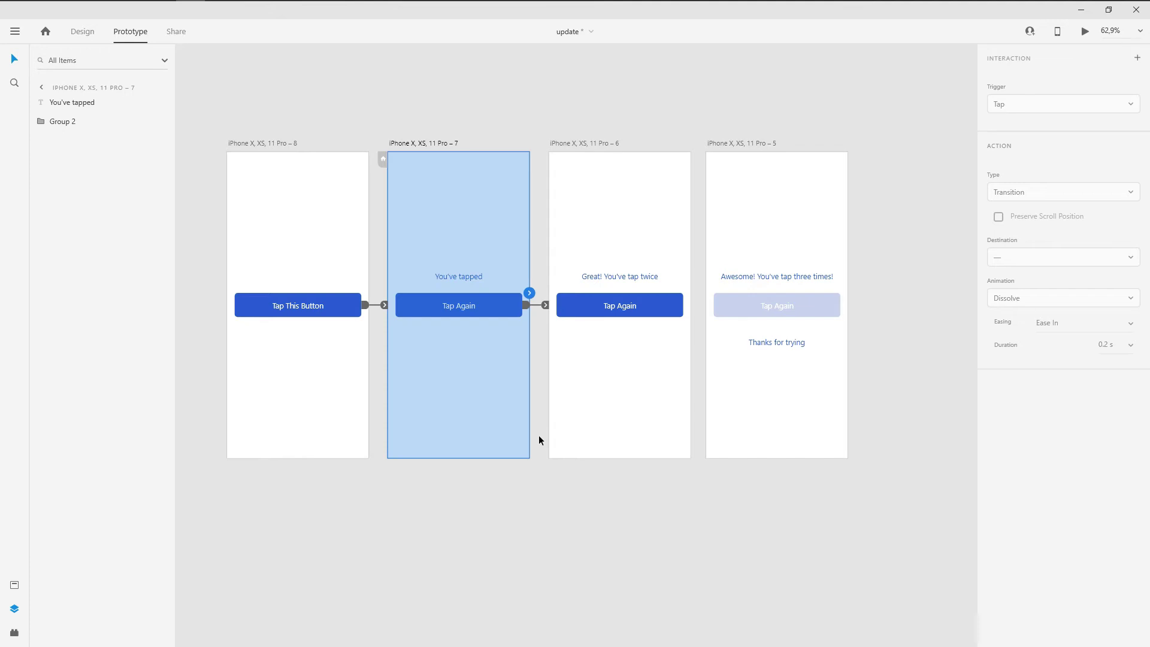
pyautogui.click(572, 491)
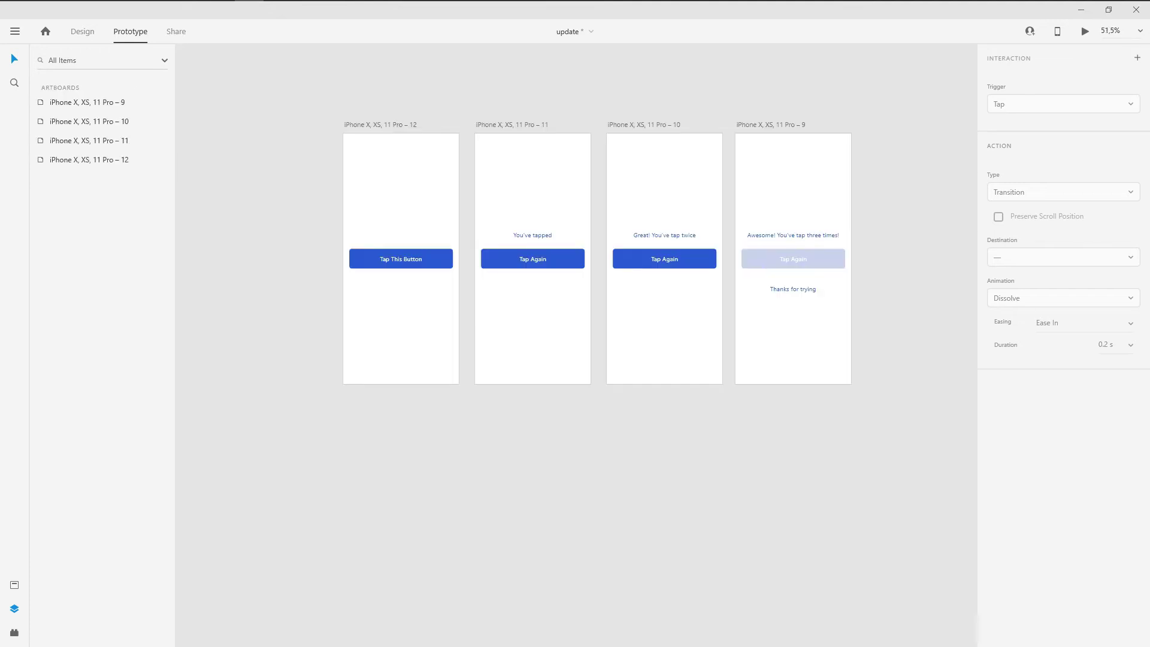
# Alt-drag artboards 12, 11 and 10 into a new row below as duplicates
pyautogui.click(391, 124)
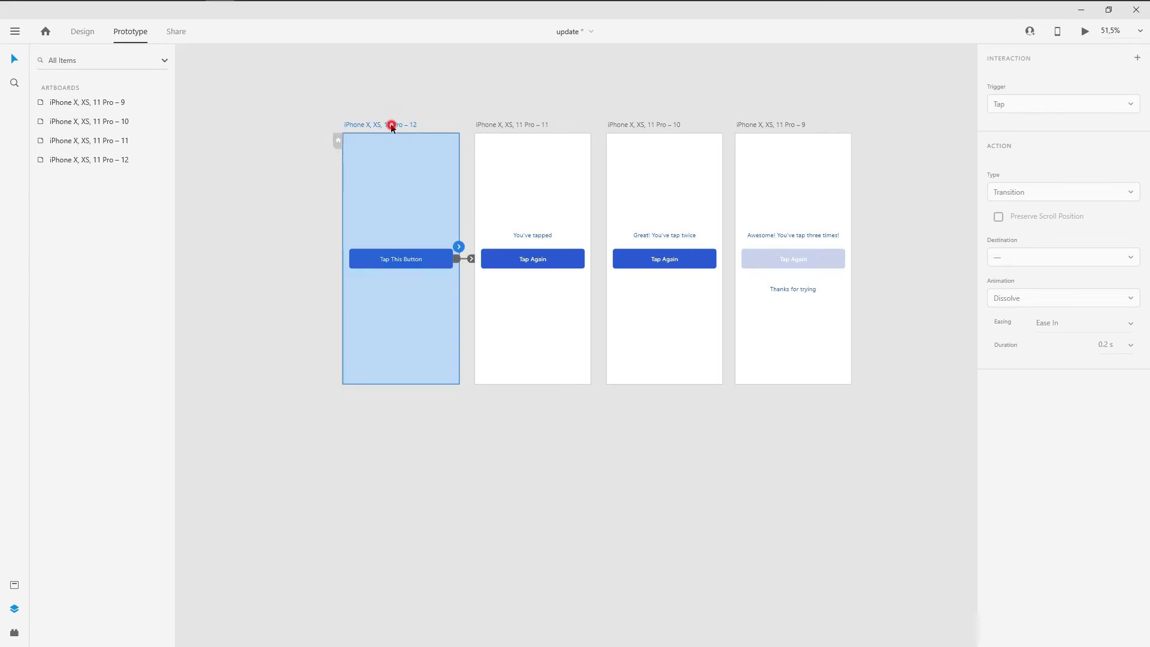
pyautogui.keyDown('shift'); pyautogui.click(488, 124); pyautogui.keyUp('shift')
pyautogui.keyDown('shift'); pyautogui.click(633, 123); pyautogui.keyUp('shift')
pyautogui.moveTo(630, 124); pyautogui.dragTo(603, 423)
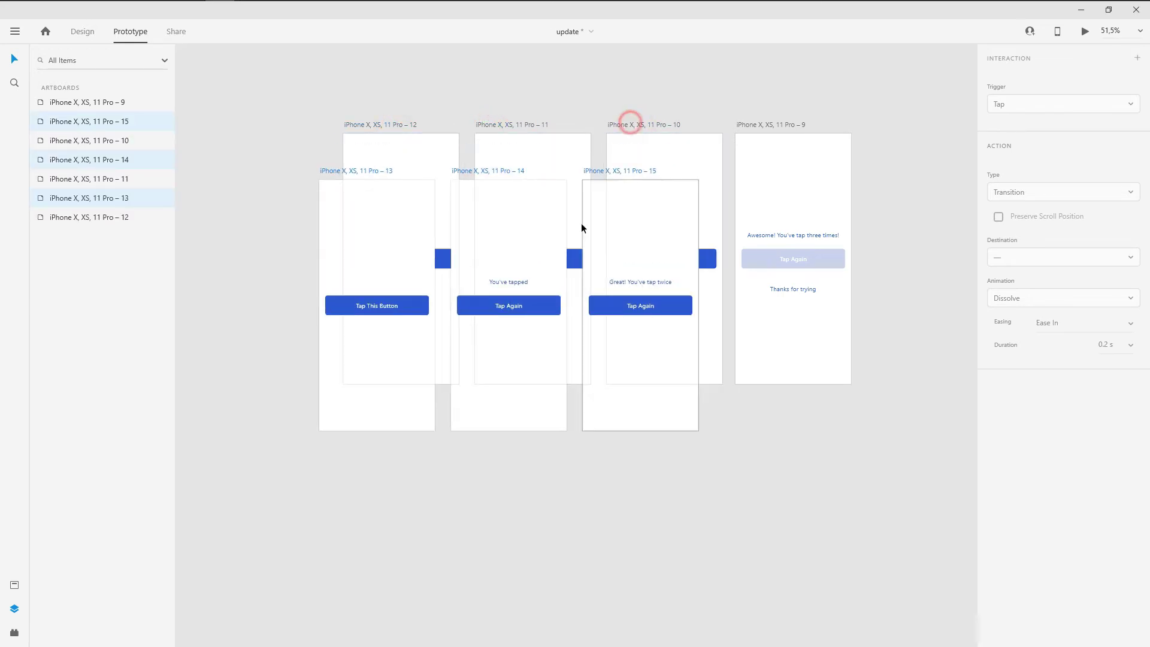
# Check artboard 15's button wire and select the rectangle inside artboard 14's Tap Again button
pyautogui.click(689, 561)
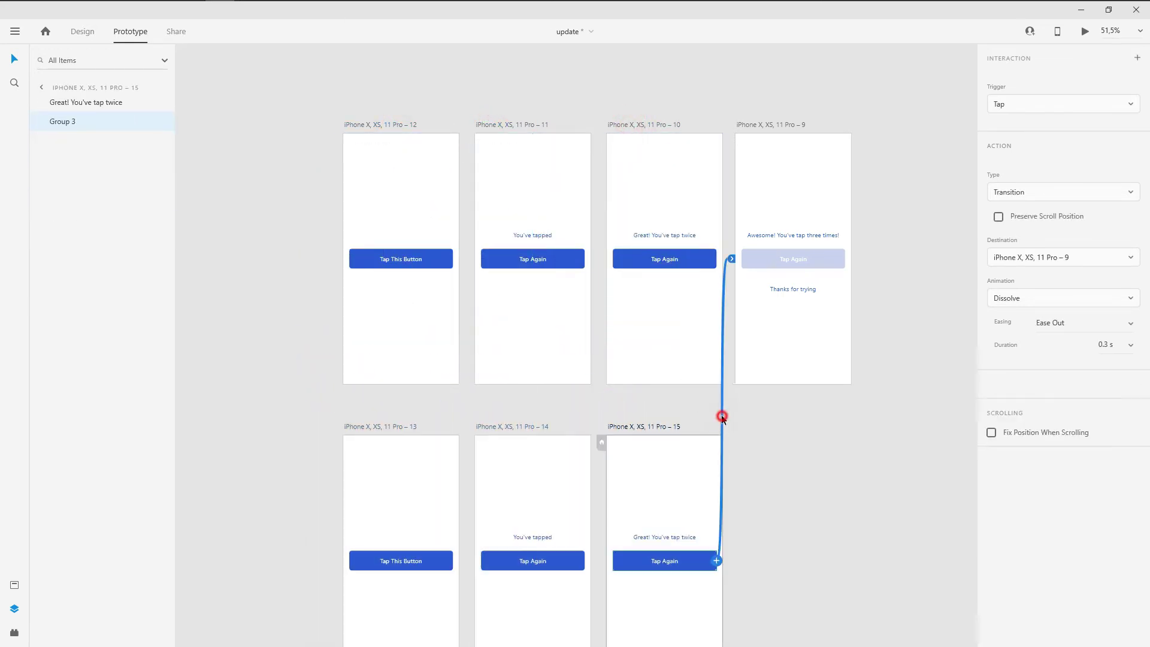
pyautogui.scroll(-3, 527, 450)
pyautogui.click(776, 456)
pyautogui.doubleClick(570, 493)
# In Design mode, change artboard 14's Tap Again button fill to teal
pyautogui.click(82, 31)
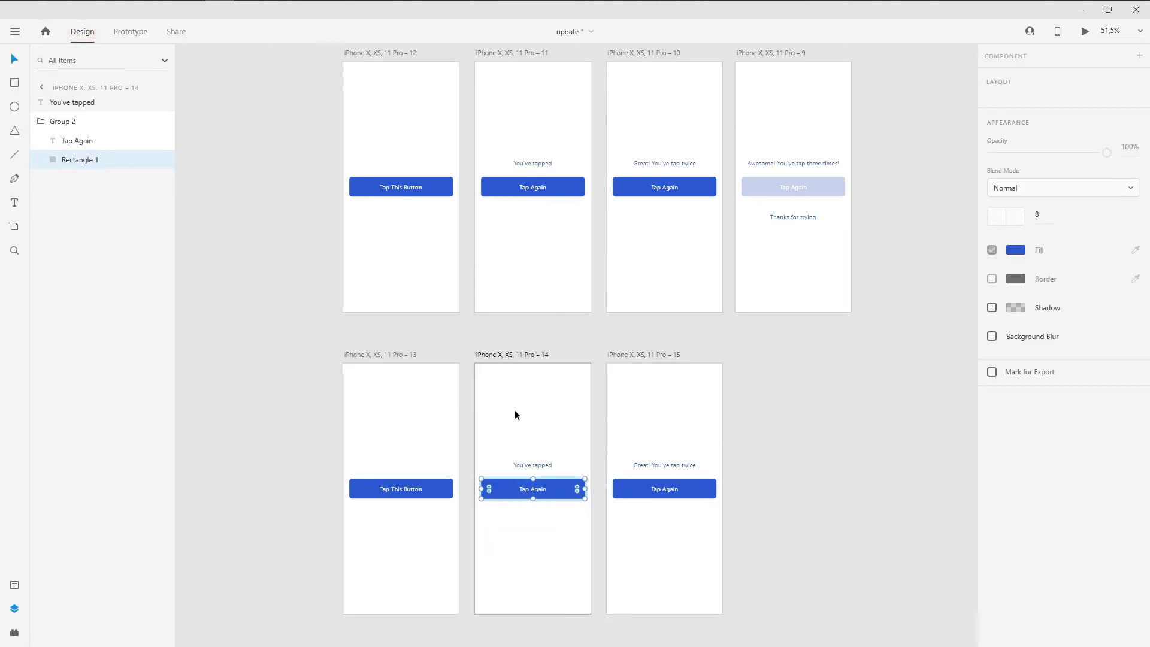
pyautogui.click(1016, 419)
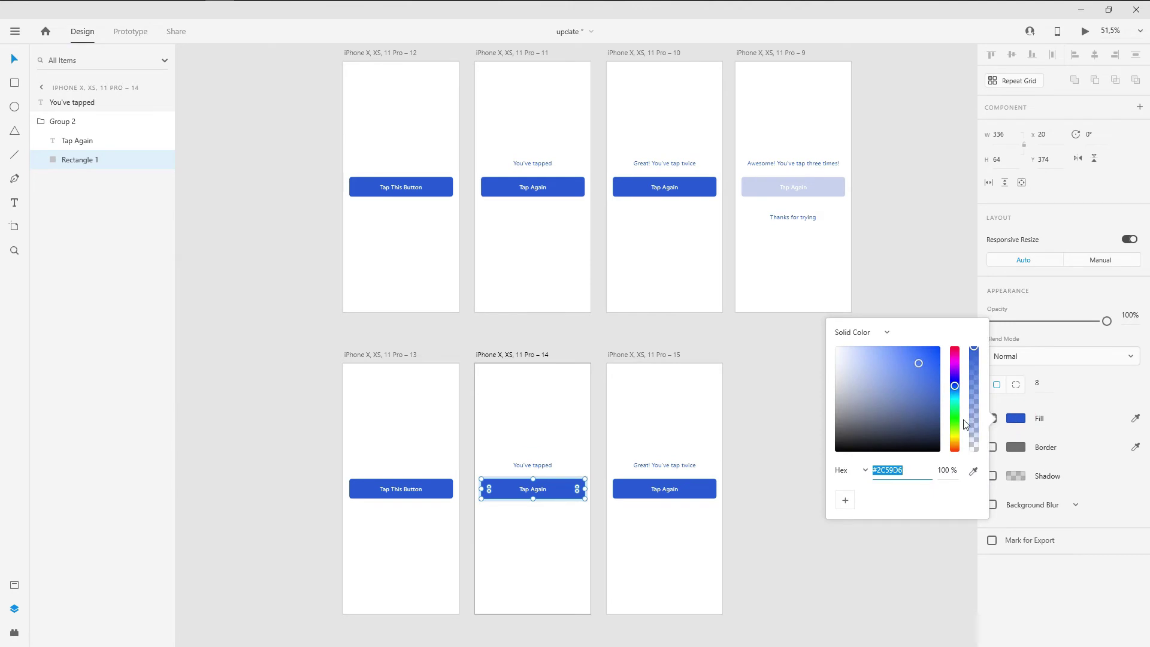
pyautogui.click(954, 410)
pyautogui.click(919, 364)
pyautogui.moveTo(919, 364); pyautogui.dragTo(928, 367)
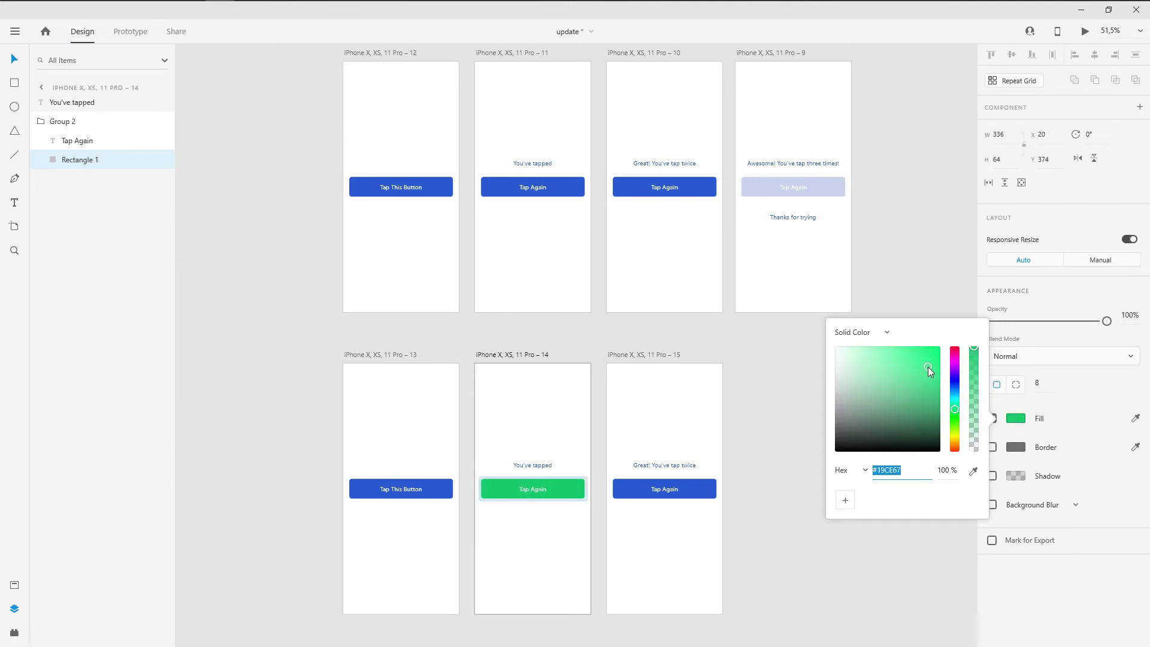
pyautogui.click(955, 406)
pyautogui.click(765, 529)
# Change artboard 15's Tap Again button fill to a bright yellow
pyautogui.doubleClick(695, 489)
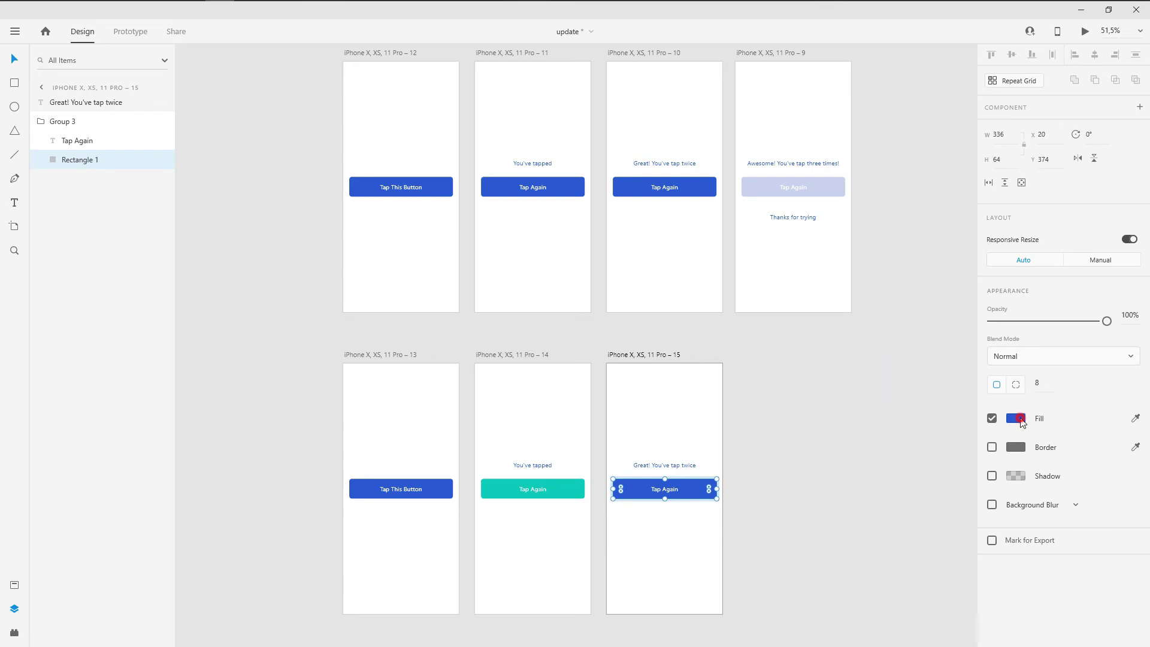
pyautogui.click(1015, 418)
pyautogui.click(954, 438)
pyautogui.moveTo(931, 383); pyautogui.dragTo(949, 344)
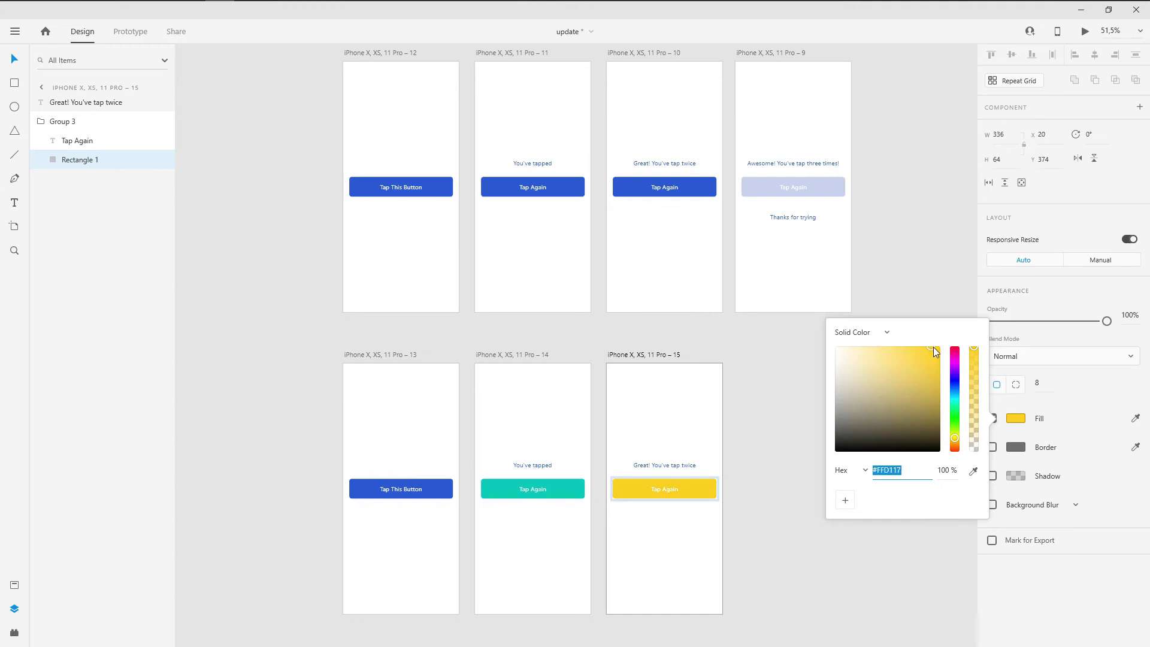
pyautogui.click(773, 401)
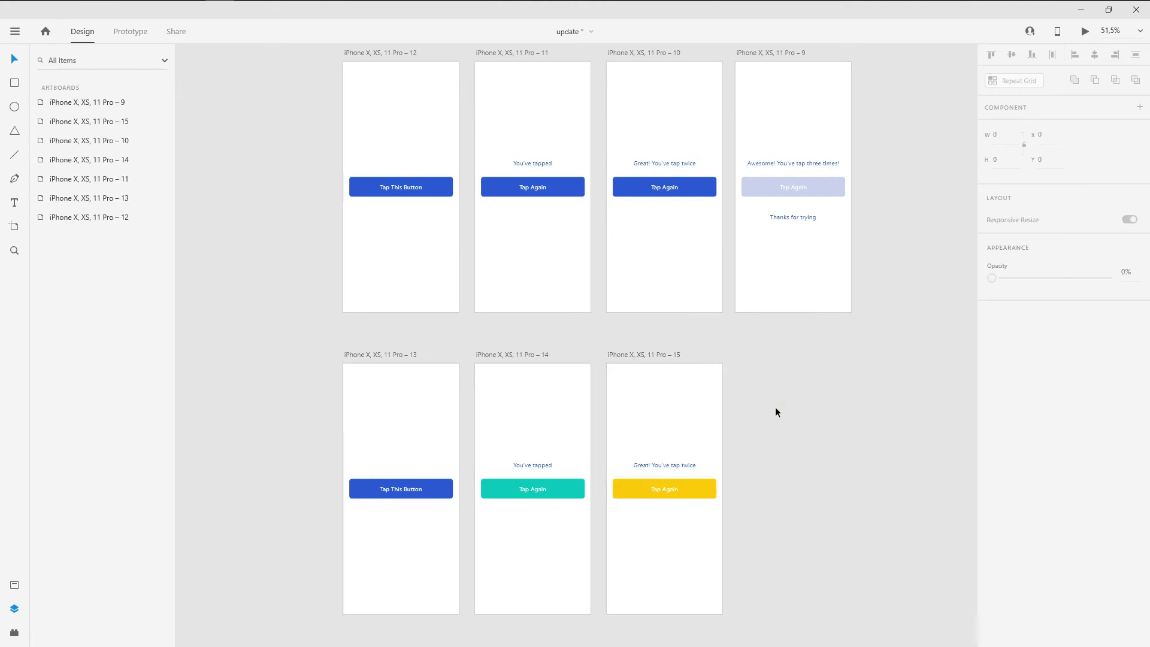
# In Prototype mode, check the links of artboards 13, 14 and 15, then recentre the grid
pyautogui.click(139, 33)
pyautogui.click(385, 355)
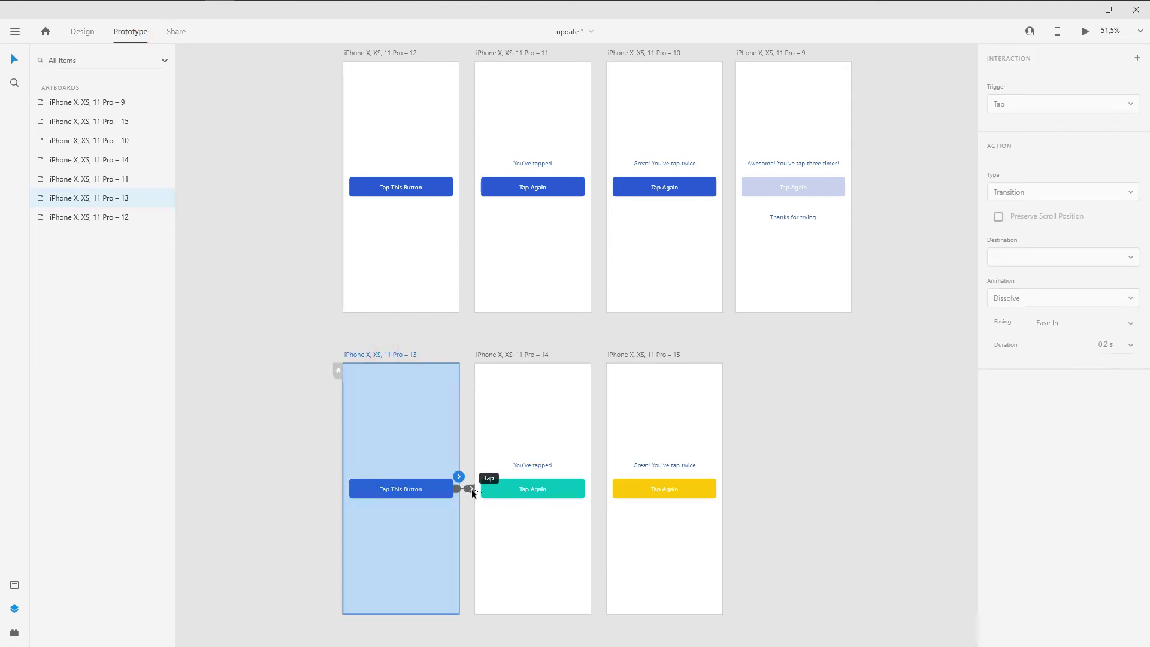
pyautogui.click(512, 354)
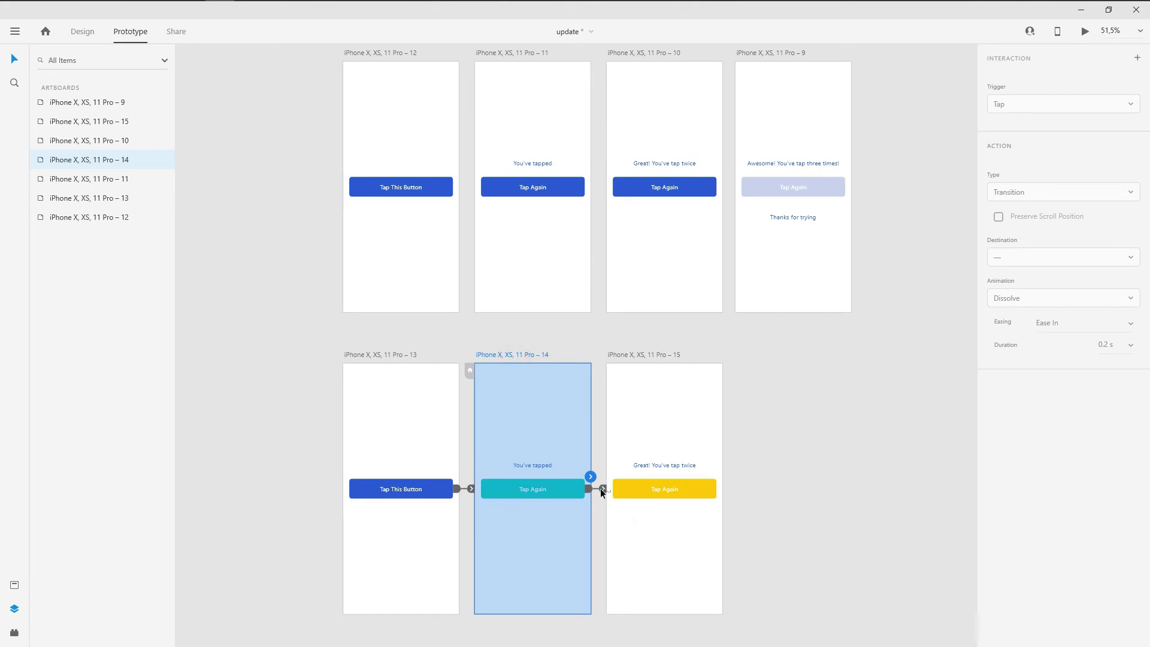
pyautogui.click(641, 354)
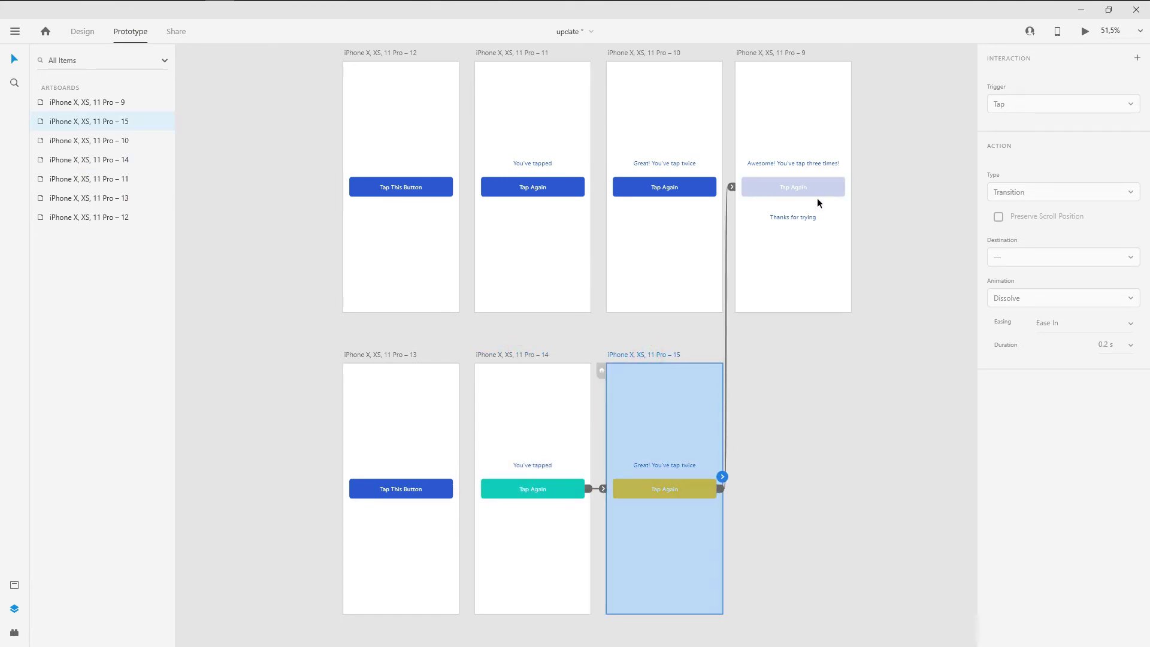
pyautogui.click(876, 419)
pyautogui.scroll(3, 845, 412)
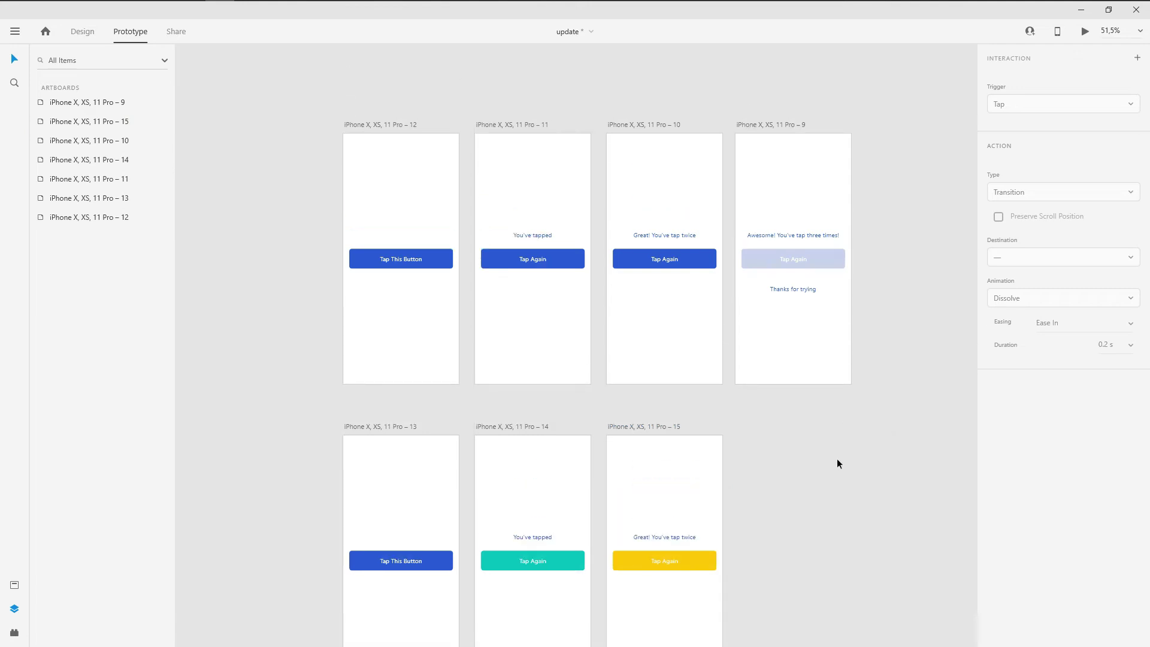
pyautogui.moveTo(791, 474); pyautogui.dragTo(778, 426)
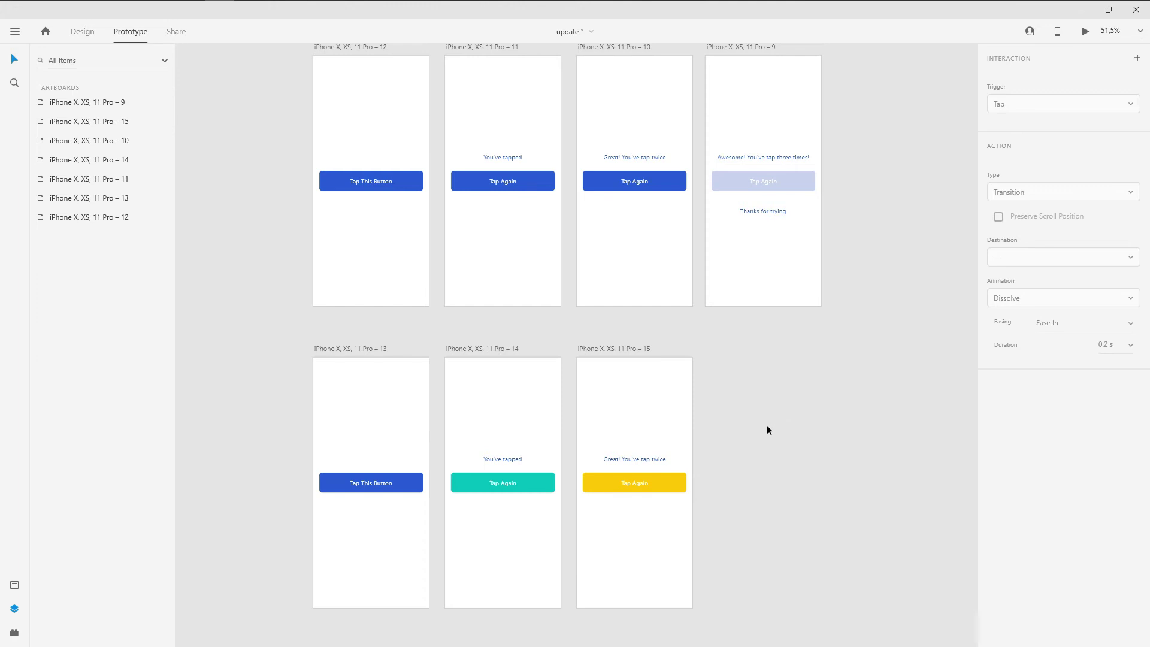
pyautogui.click(720, 359)
pyautogui.moveTo(266, 320); pyautogui.dragTo(246, 401)
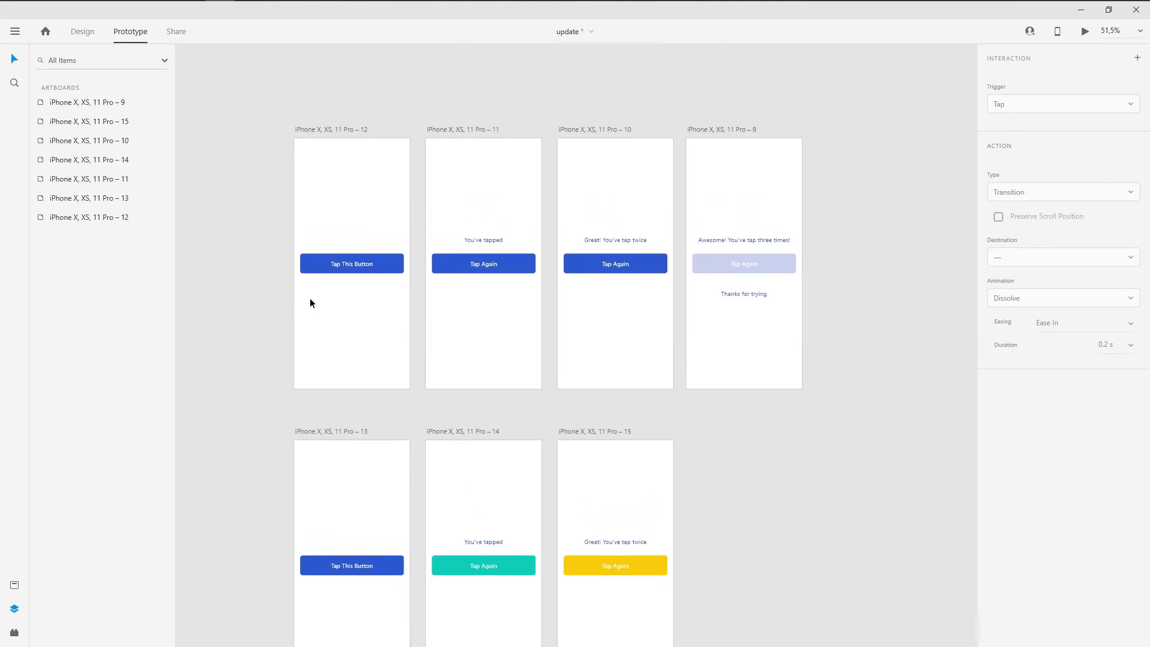
# Check artboards 12, 11, 10 and 9, then make artboard 12 the starting screen of Flow 1
pyautogui.click(329, 129)
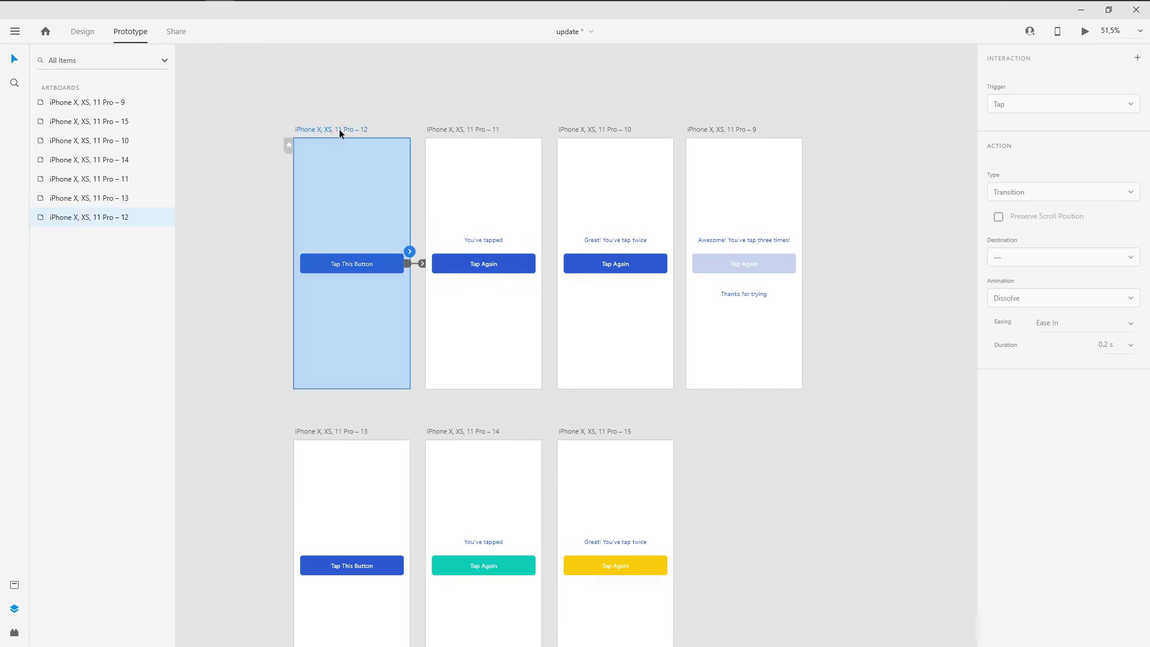
pyautogui.click(347, 112)
pyautogui.click(309, 132)
pyautogui.click(461, 129)
pyautogui.click(590, 130)
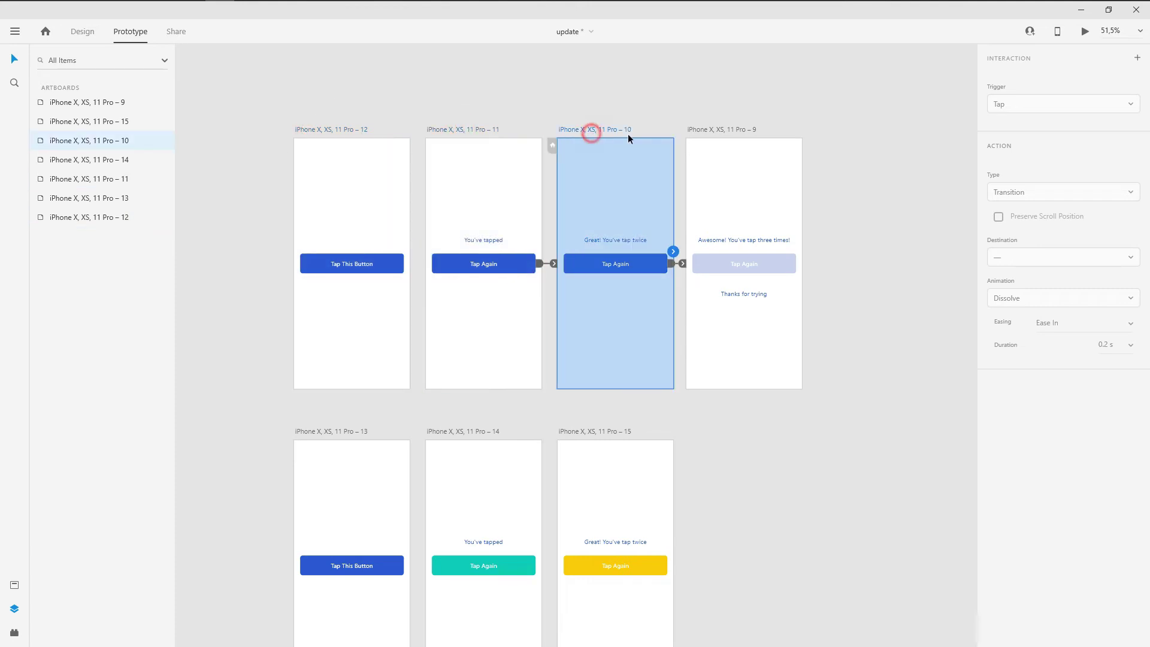
pyautogui.click(727, 128)
pyautogui.click(824, 124)
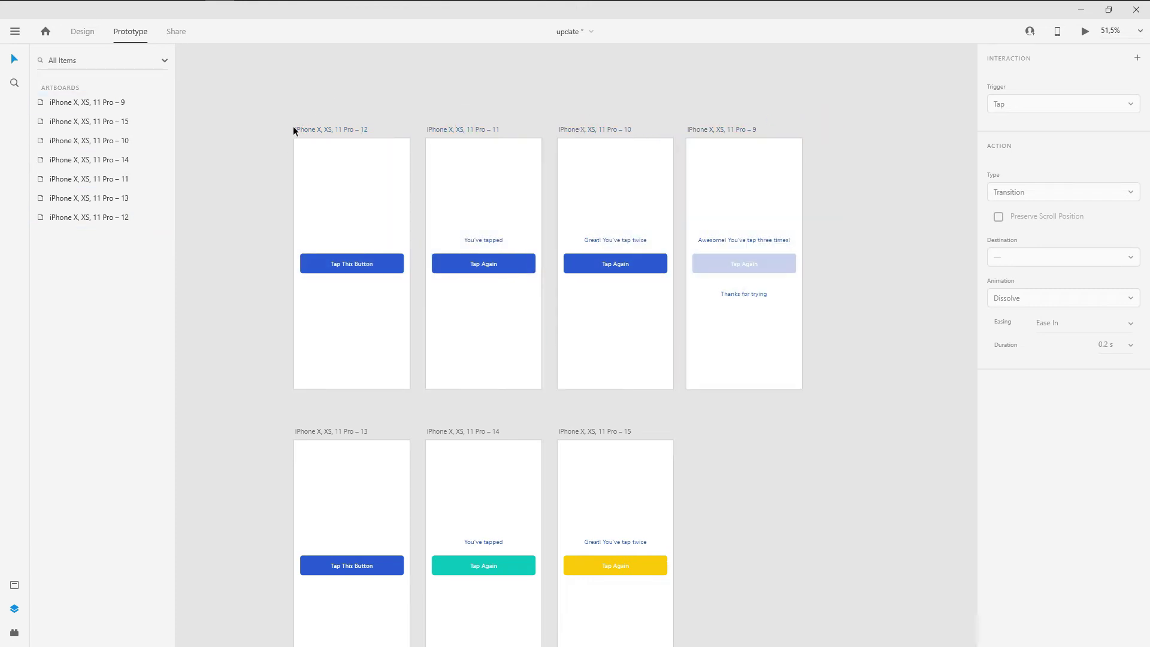
pyautogui.click(319, 129)
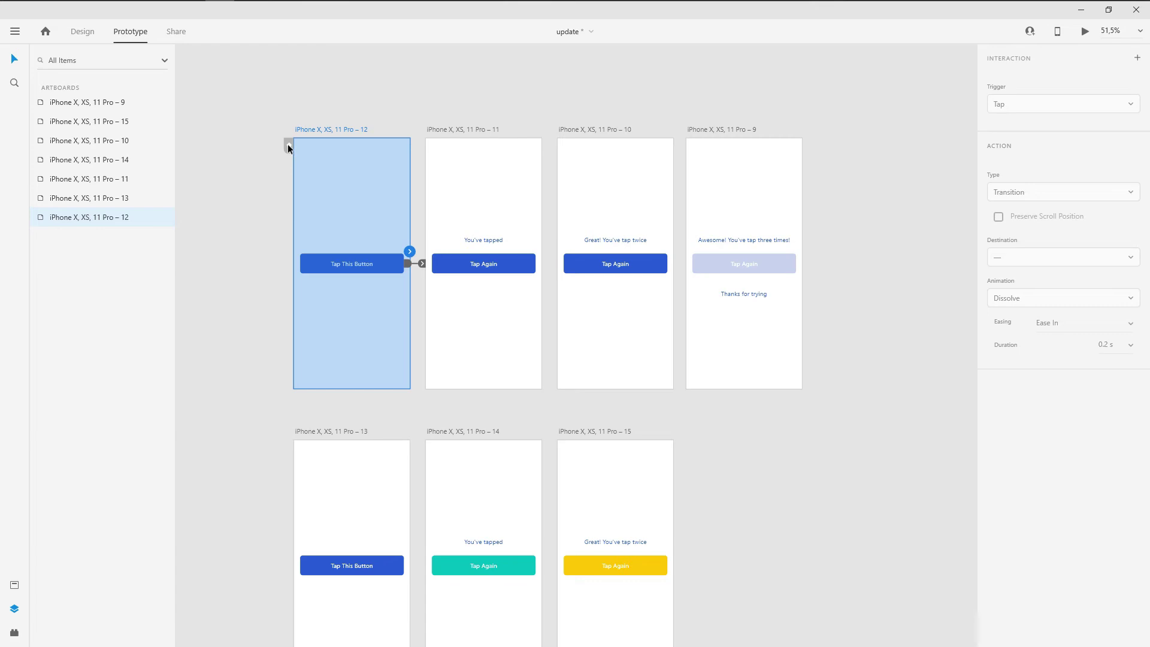
pyautogui.click(288, 145)
# Rename the first flow from 'Flow 1' to 'Flow coba 1'
pyautogui.click(317, 112)
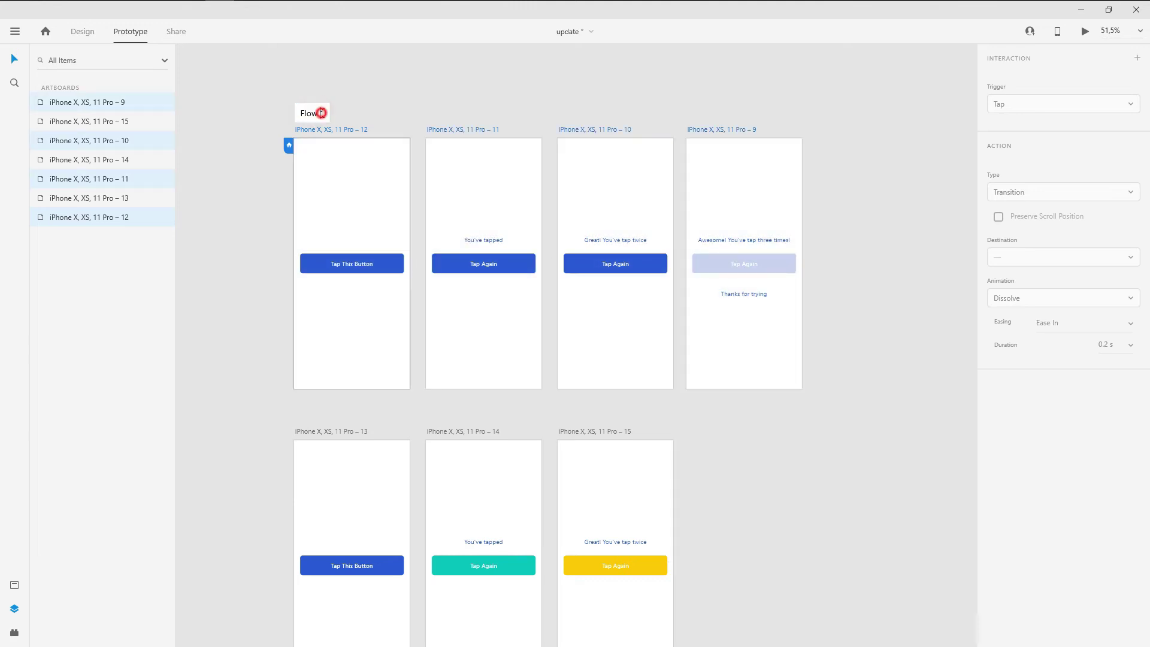
pyautogui.doubleClick(322, 112)
pyautogui.write('1')
pyautogui.click(423, 95)
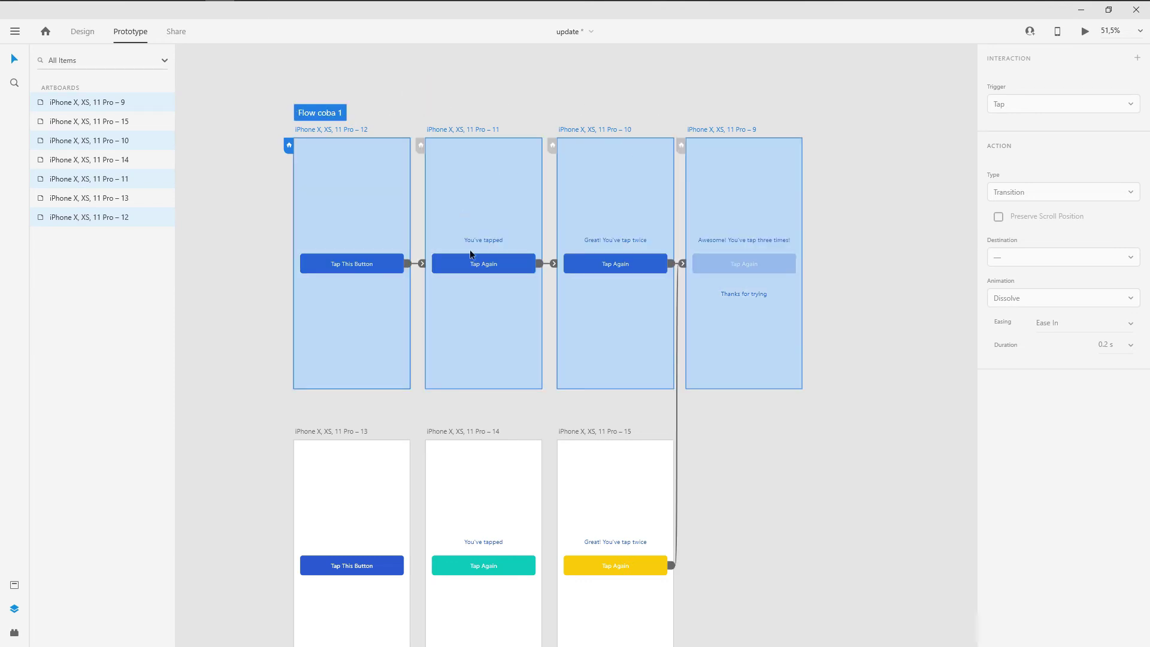
# Review the bottom row's links and set artboard 13 as the start of a second flow
pyautogui.scroll(-3, 470, 250)
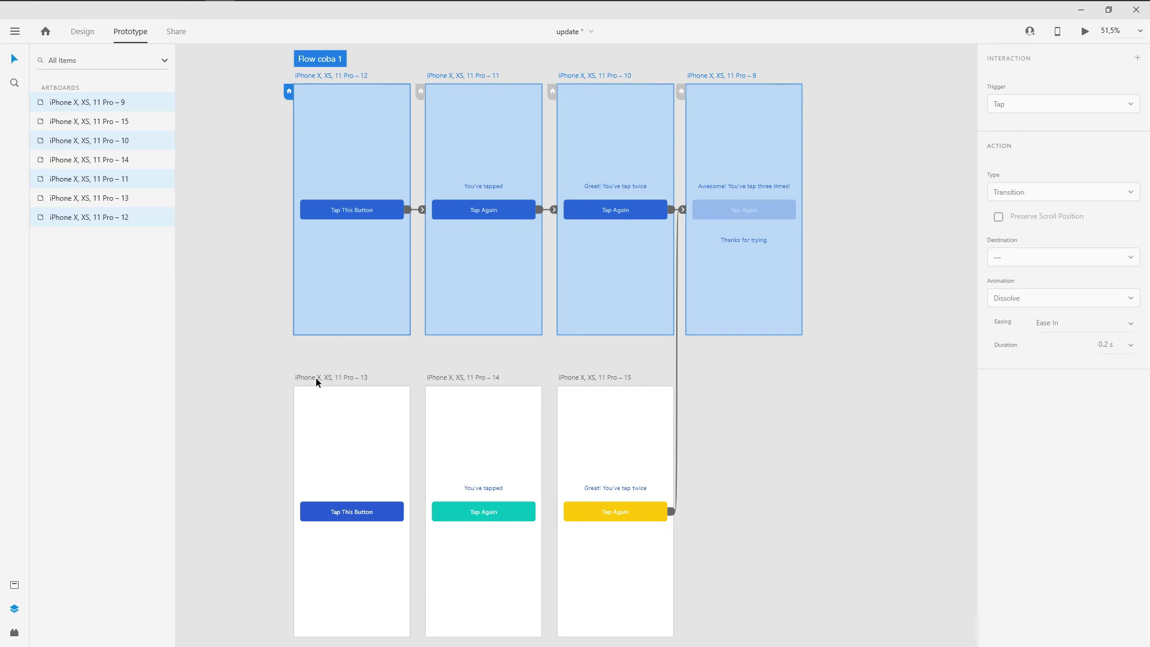
pyautogui.click(273, 366)
pyautogui.moveTo(260, 358); pyautogui.dragTo(775, 573)
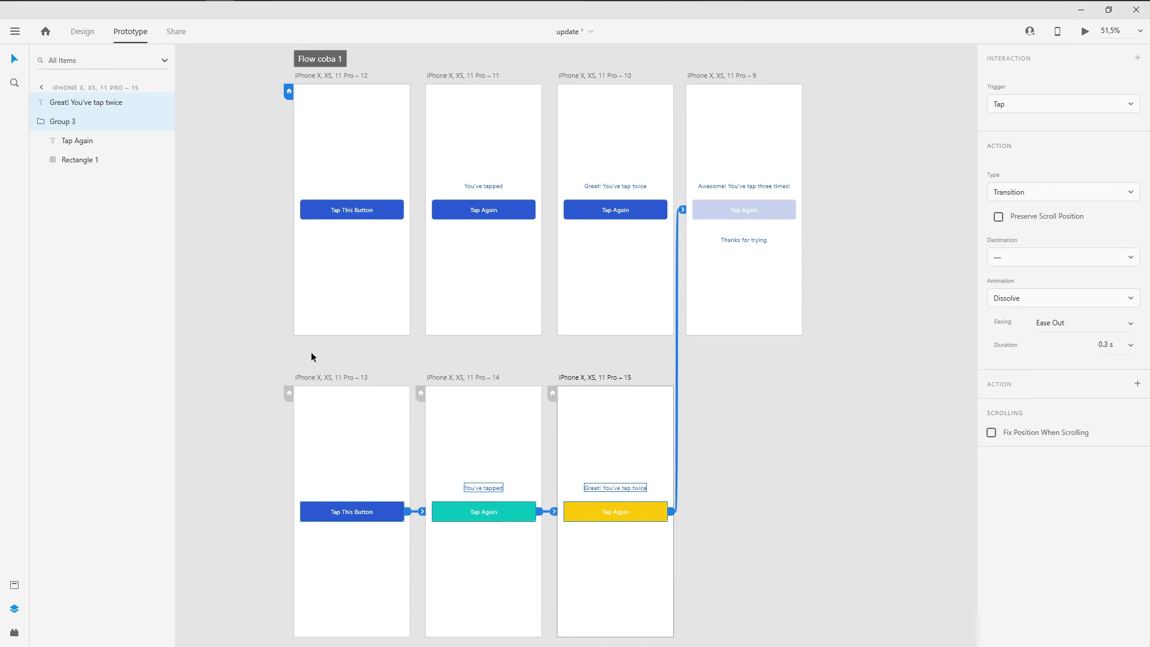
pyautogui.click(311, 354)
pyautogui.click(311, 379)
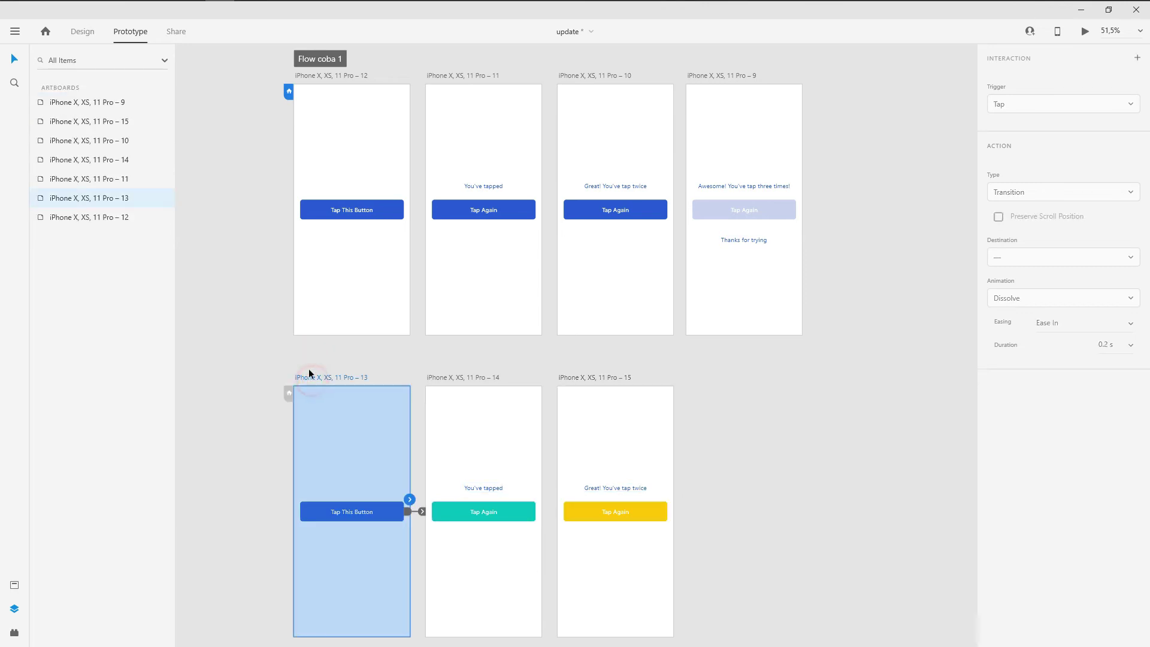
pyautogui.click(289, 393)
pyautogui.doubleClick(322, 361)
# Name the artboard 13 flow 'Flow coba 2' and centre both flows in view
pyautogui.doubleClick(323, 362)
pyautogui.write('Flow cob')
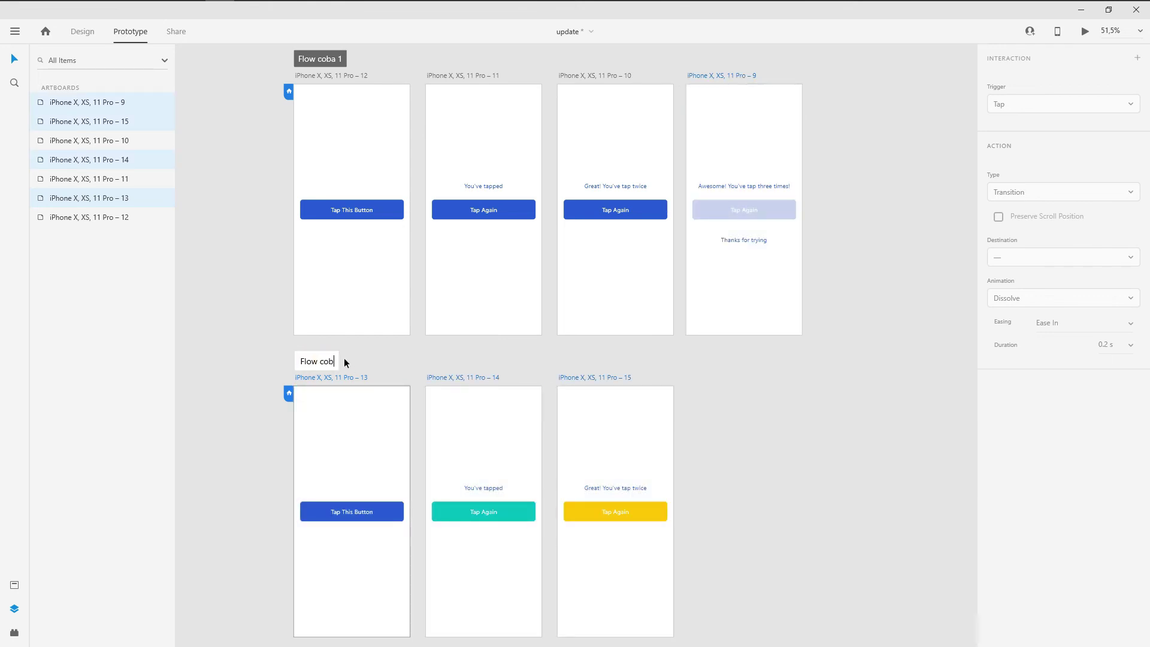
pyautogui.write('a 2')
pyautogui.click(792, 379)
pyautogui.click(479, 357)
pyautogui.scroll(-2, 520, 267)
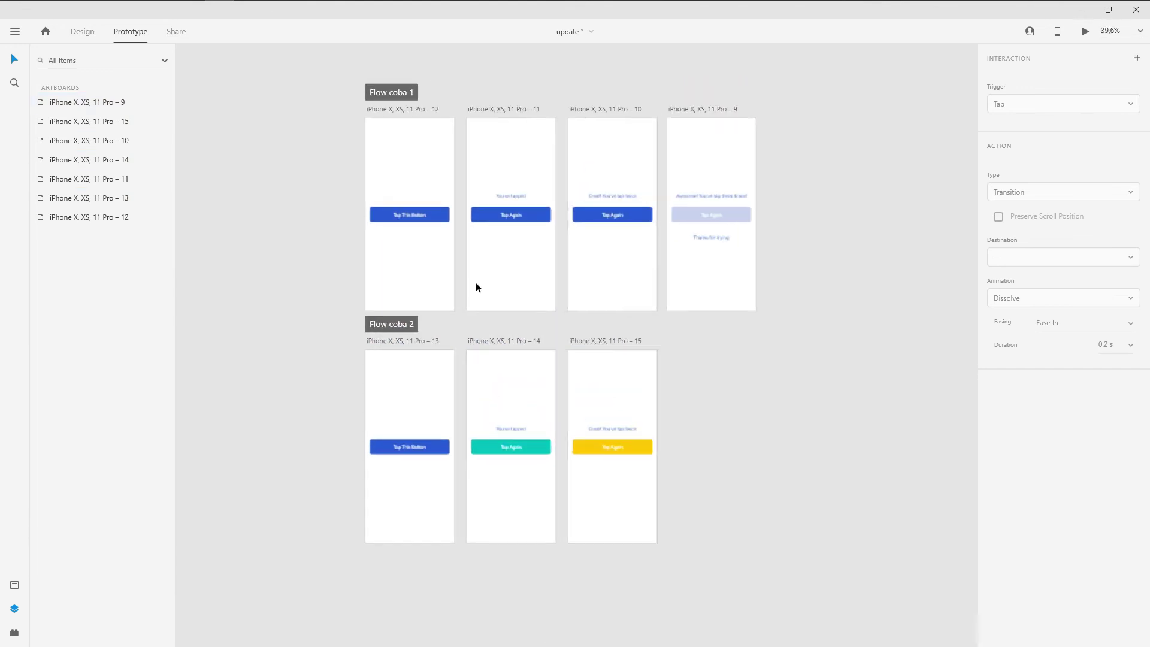
pyautogui.scroll(1, 328, 231)
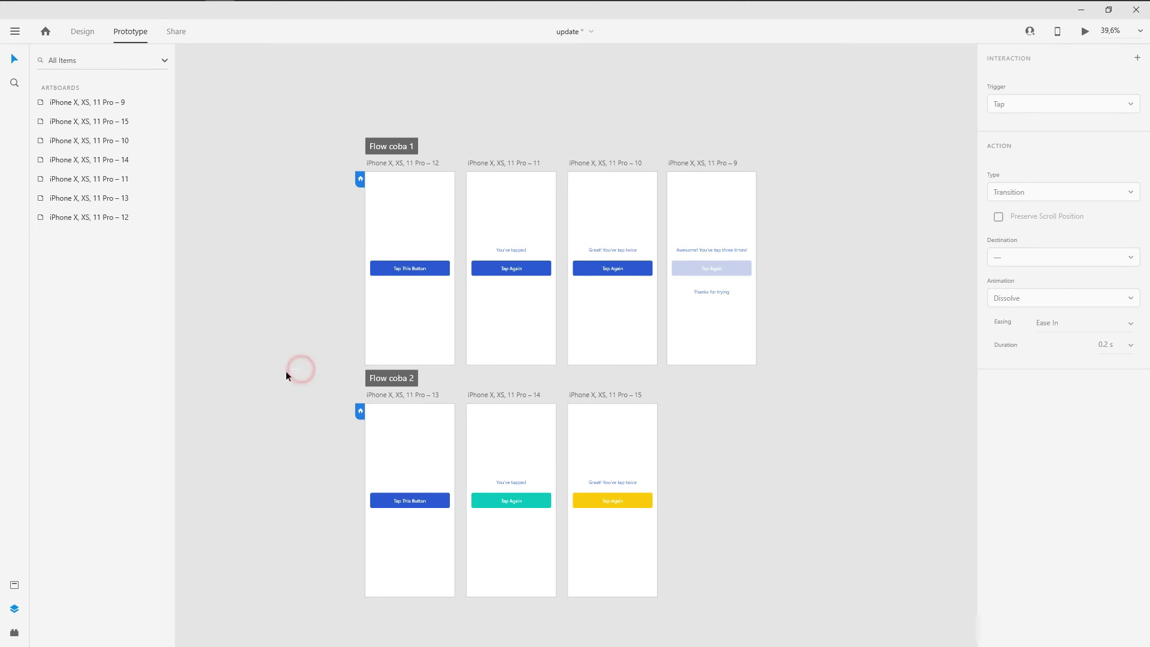
pyautogui.moveTo(290, 358); pyautogui.dragTo(273, 383)
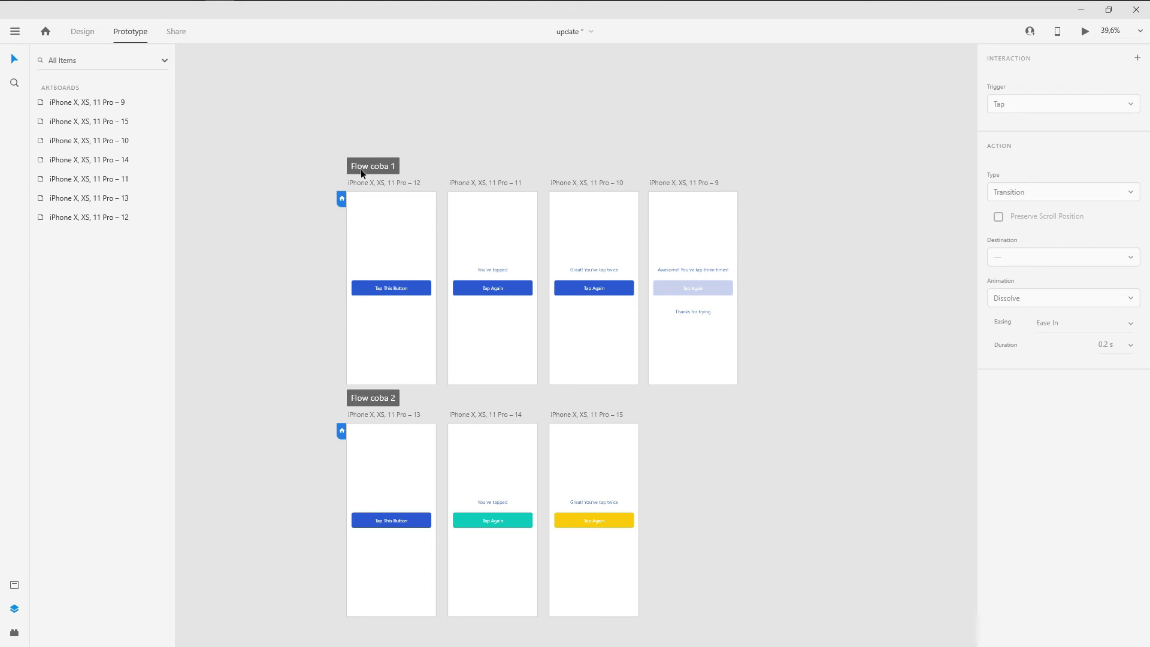
# Preview Flow coba 2 from Tap This Button through to the thank-you screen, then close it
pyautogui.click(379, 398)
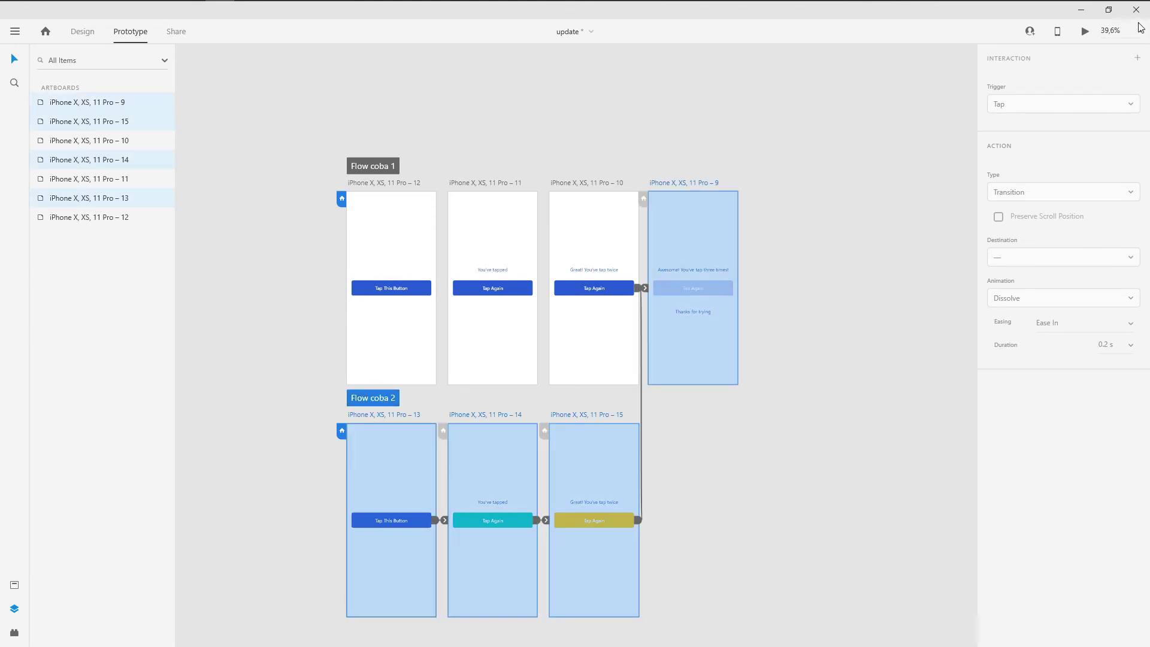
pyautogui.click(1084, 31)
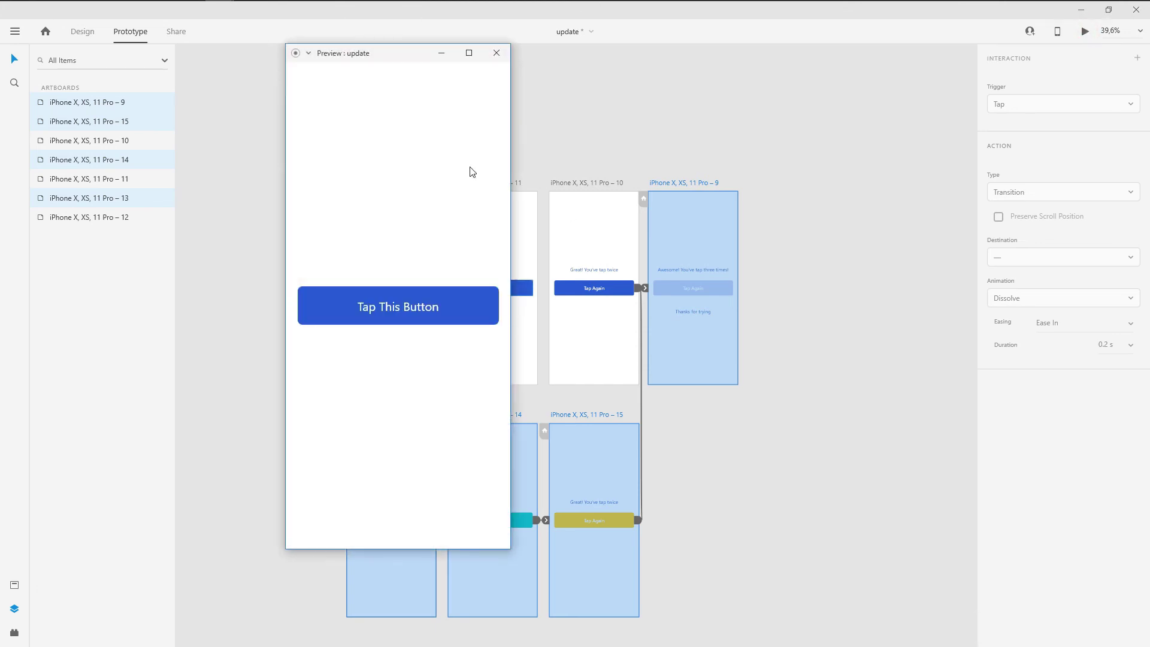
pyautogui.moveTo(380, 55); pyautogui.dragTo(846, 75)
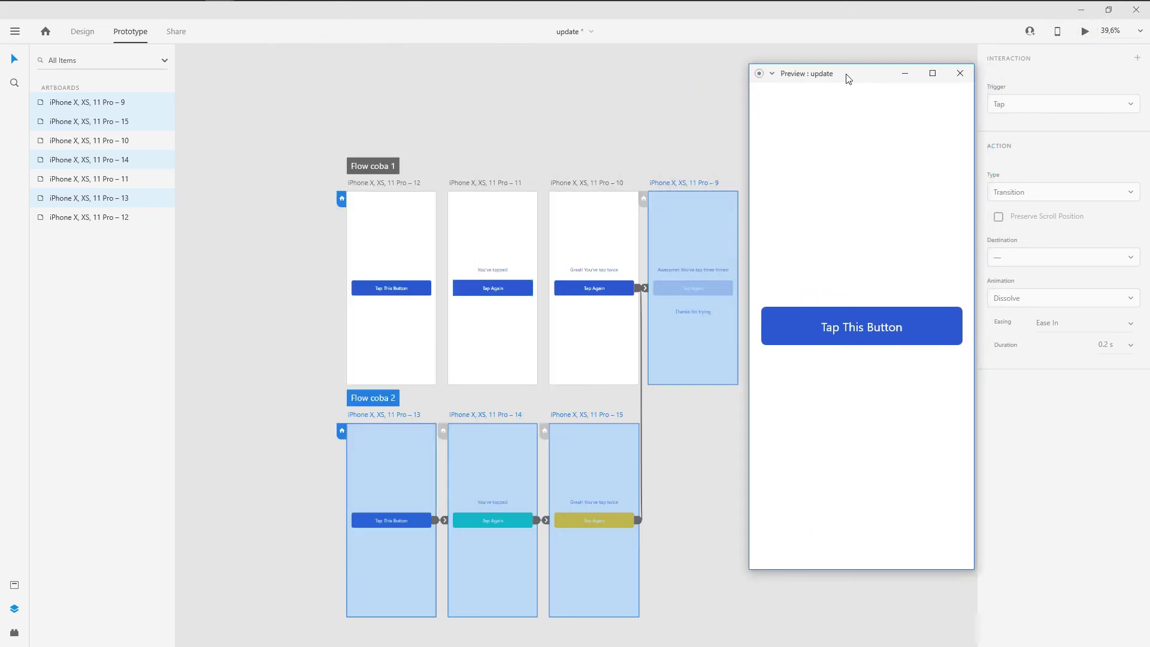
pyautogui.click(889, 335)
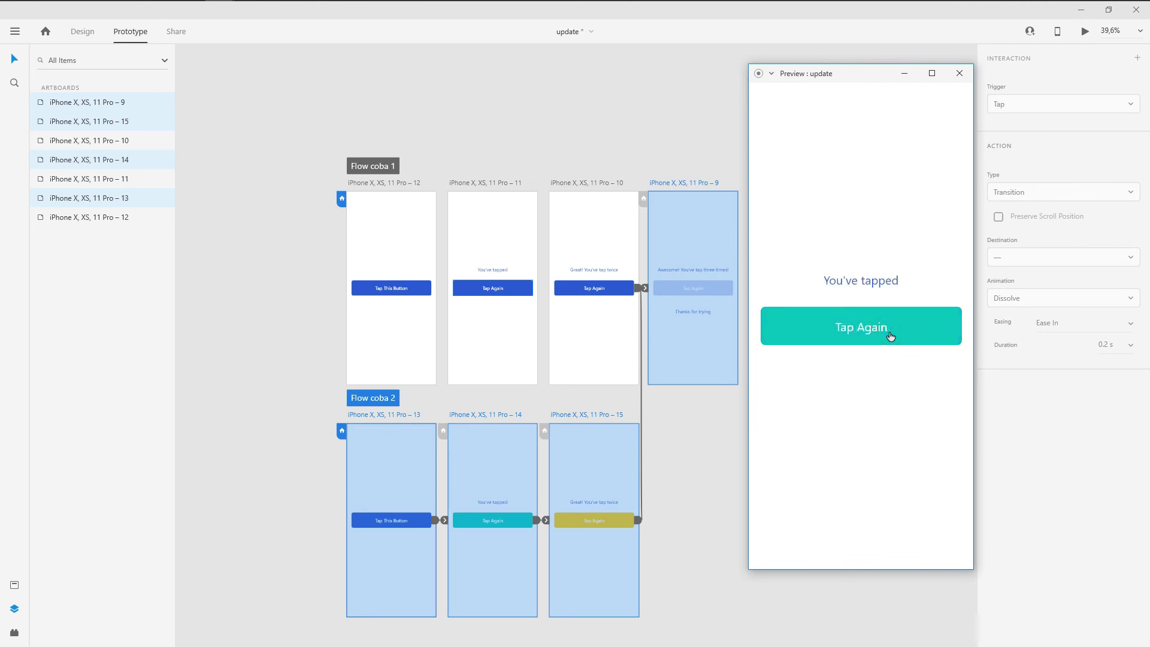
pyautogui.click(865, 338)
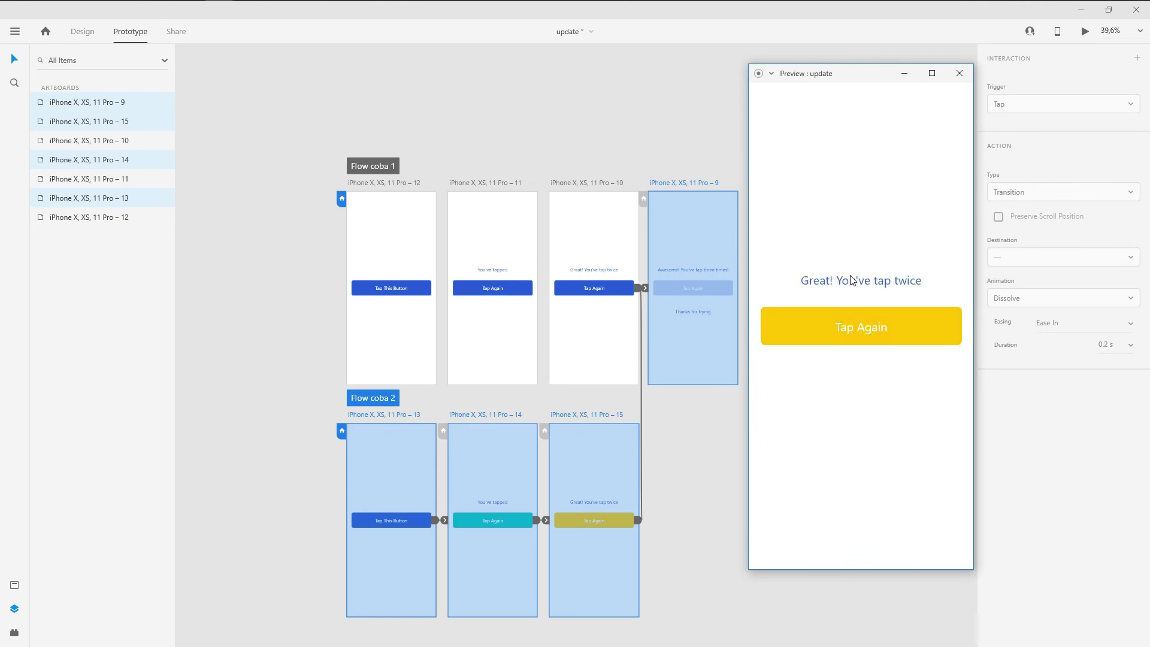
pyautogui.click(876, 321)
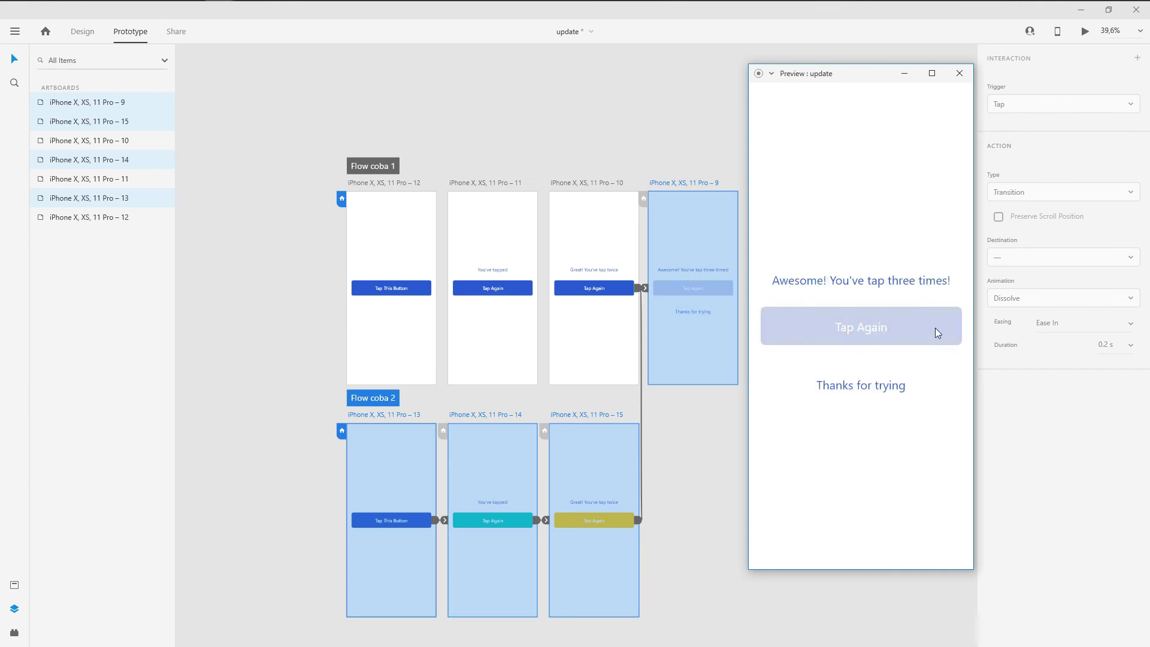
pyautogui.click(384, 166)
# Preview Flow coba 1 through its screens, then close the preview and deselect
pyautogui.click(370, 167)
pyautogui.click(1084, 31)
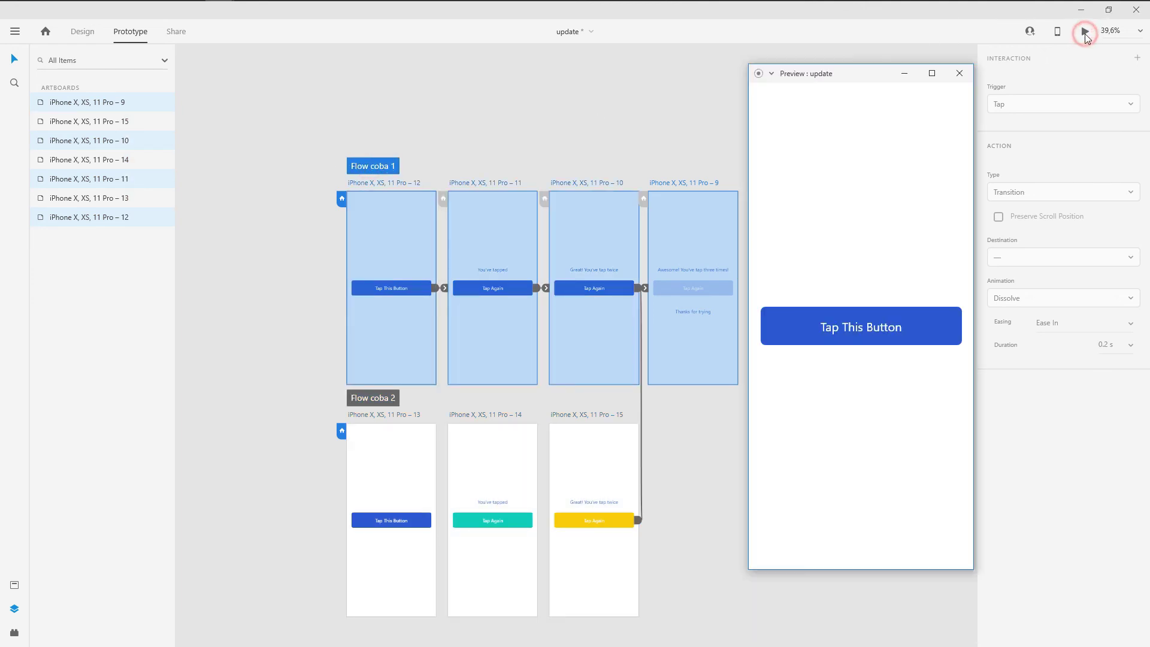
pyautogui.click(855, 334)
pyautogui.click(856, 335)
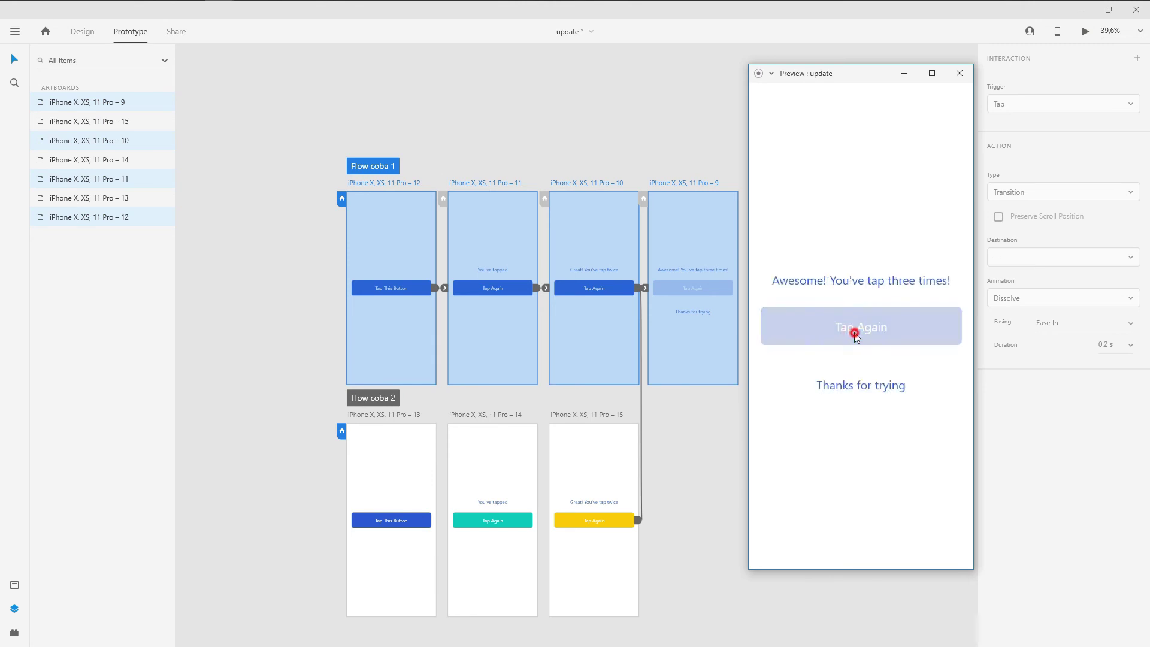
pyautogui.click(959, 73)
pyautogui.click(773, 217)
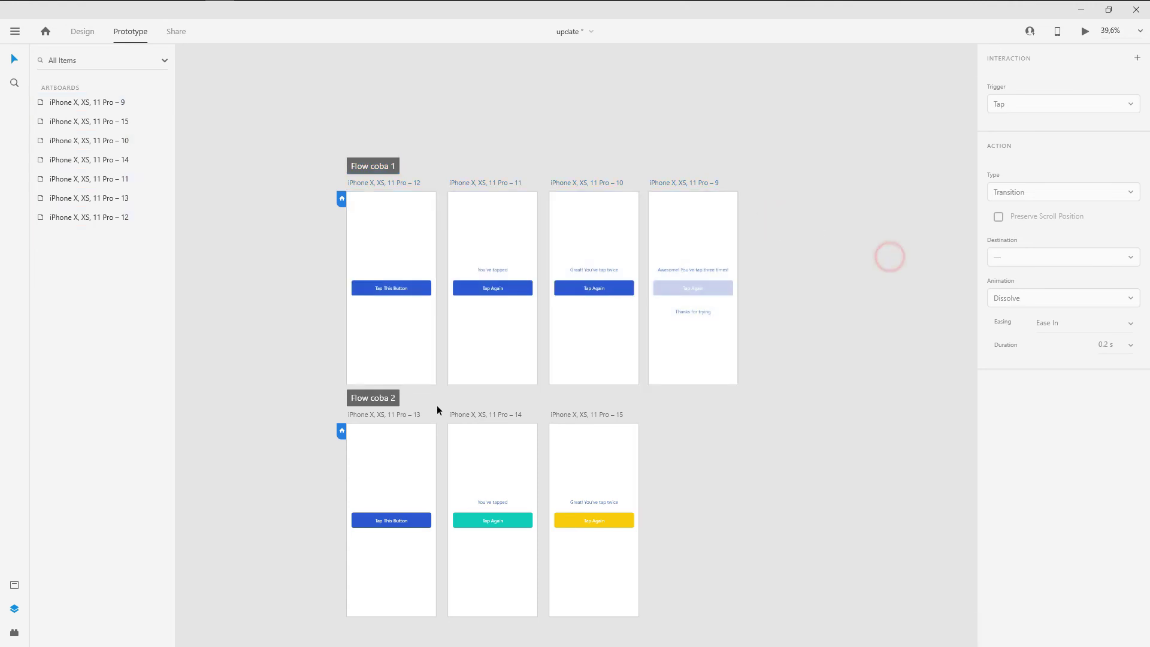
# Recentre the canvas on both flows and pick out the four Flow coba 1 artboards individually
pyautogui.moveTo(290, 377); pyautogui.dragTo(276, 361)
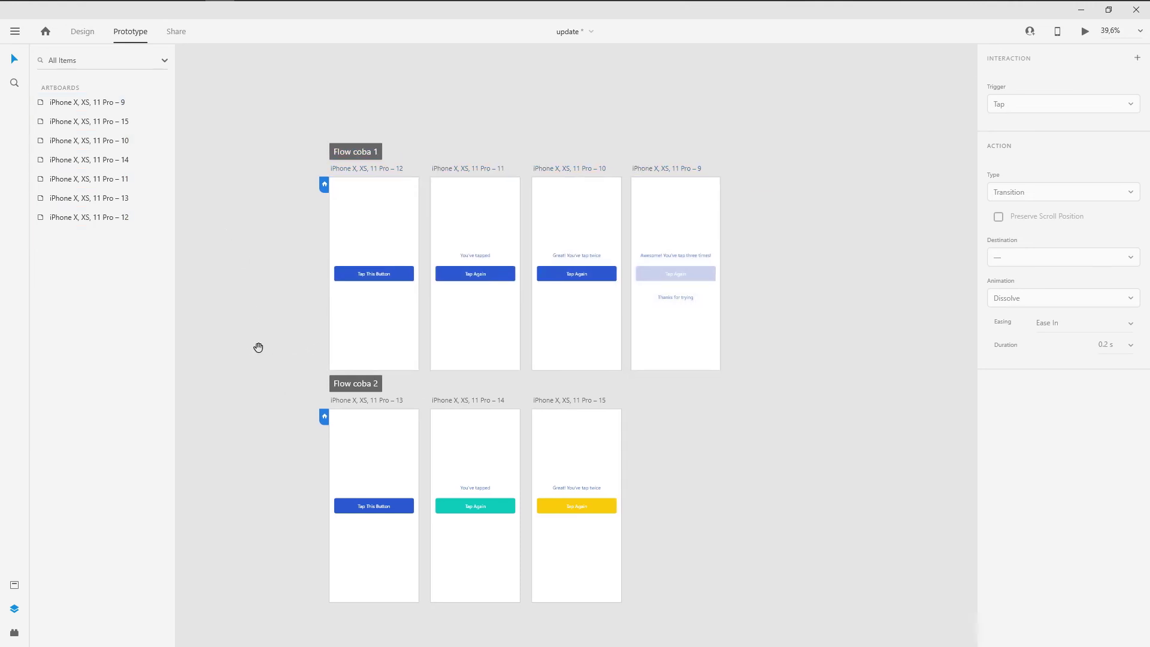
pyautogui.moveTo(758, 423)
pyautogui.mouseDown()
pyautogui.moveTo(657, 407)
pyautogui.moveTo(701, 400)
pyautogui.mouseUp()
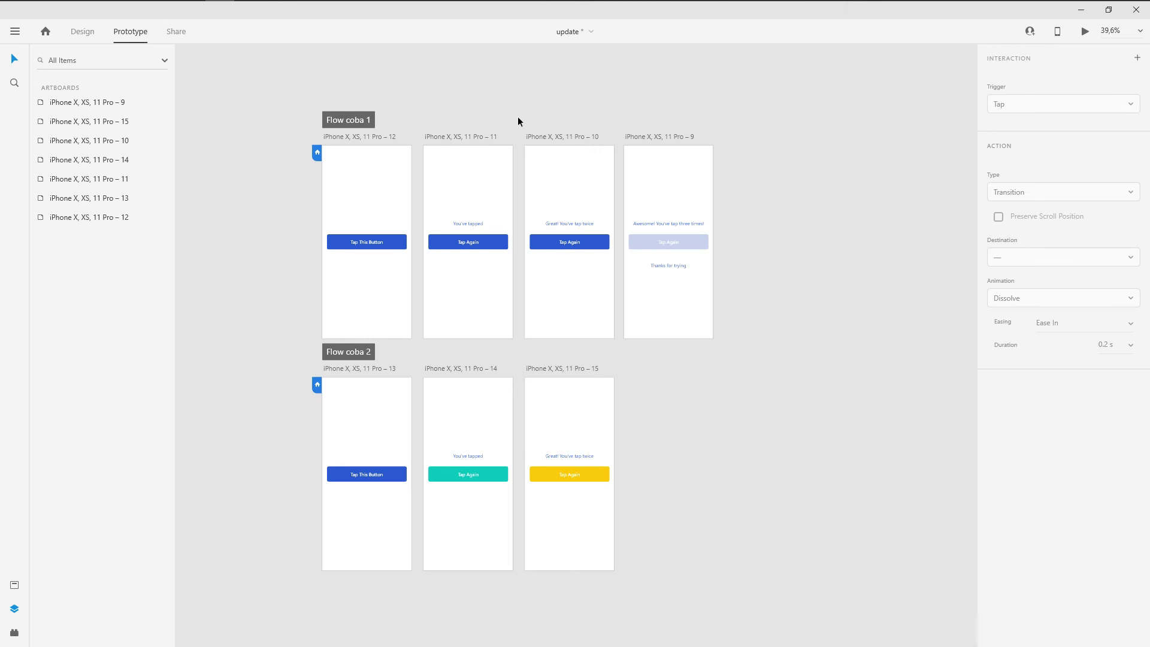
pyautogui.click(363, 136)
pyautogui.keyDown('shift'); pyautogui.click(436, 138); pyautogui.keyUp('shift')
pyautogui.keyDown('shift'); pyautogui.click(544, 136); pyautogui.keyUp('shift')
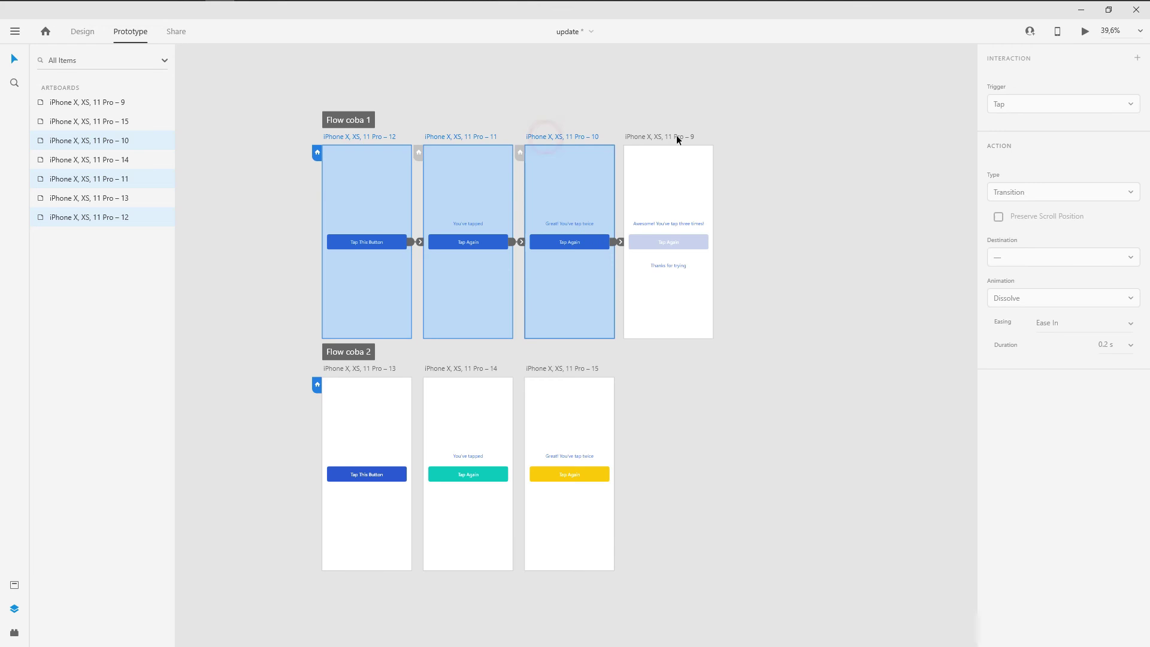
pyautogui.keyDown('shift'); pyautogui.click(676, 139); pyautogui.keyUp('shift')
pyautogui.click(794, 151)
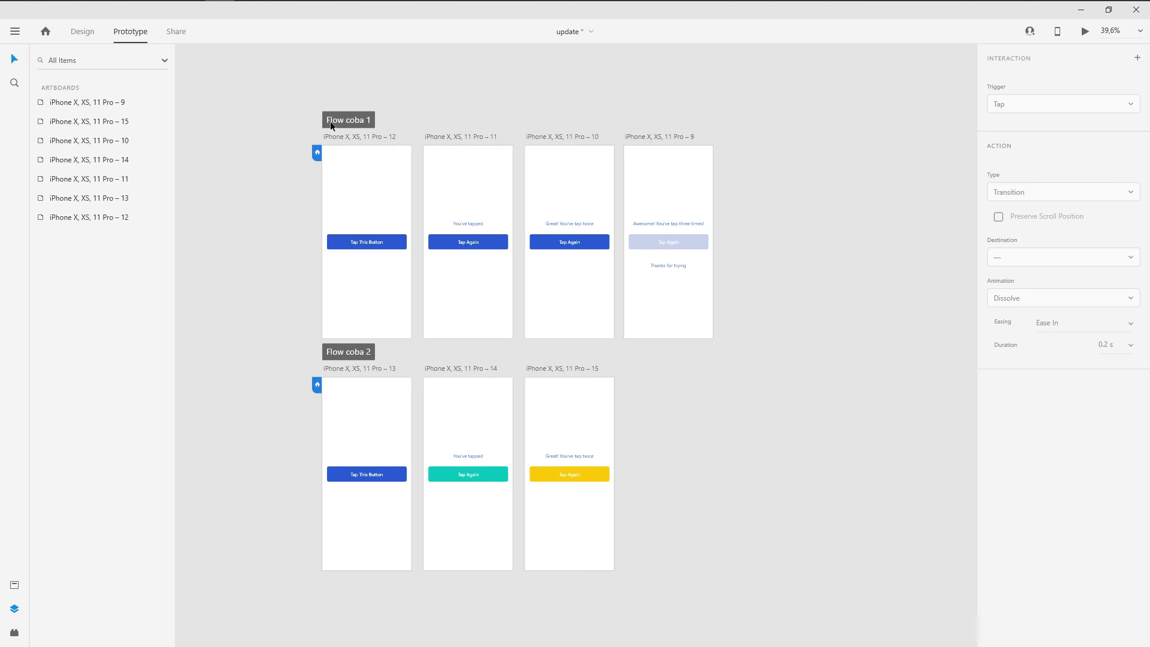
# Select all four Flow coba 1 artboards and drag them into place above the Flow coba 2 row
pyautogui.click(353, 121)
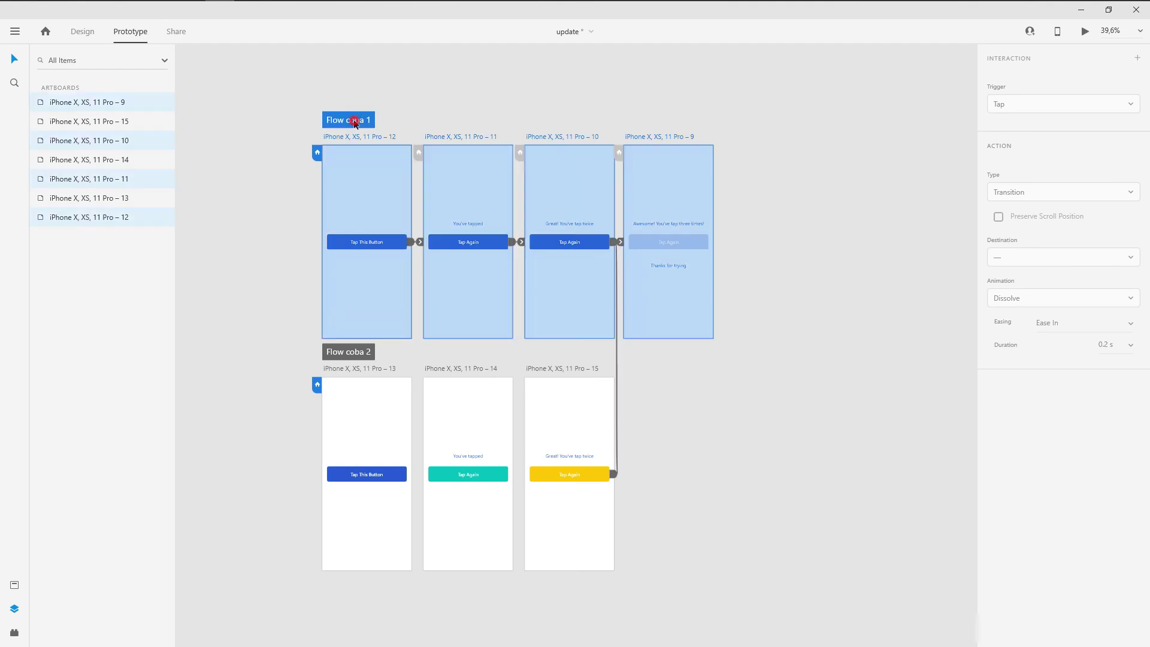
pyautogui.scroll(2, 602, 182)
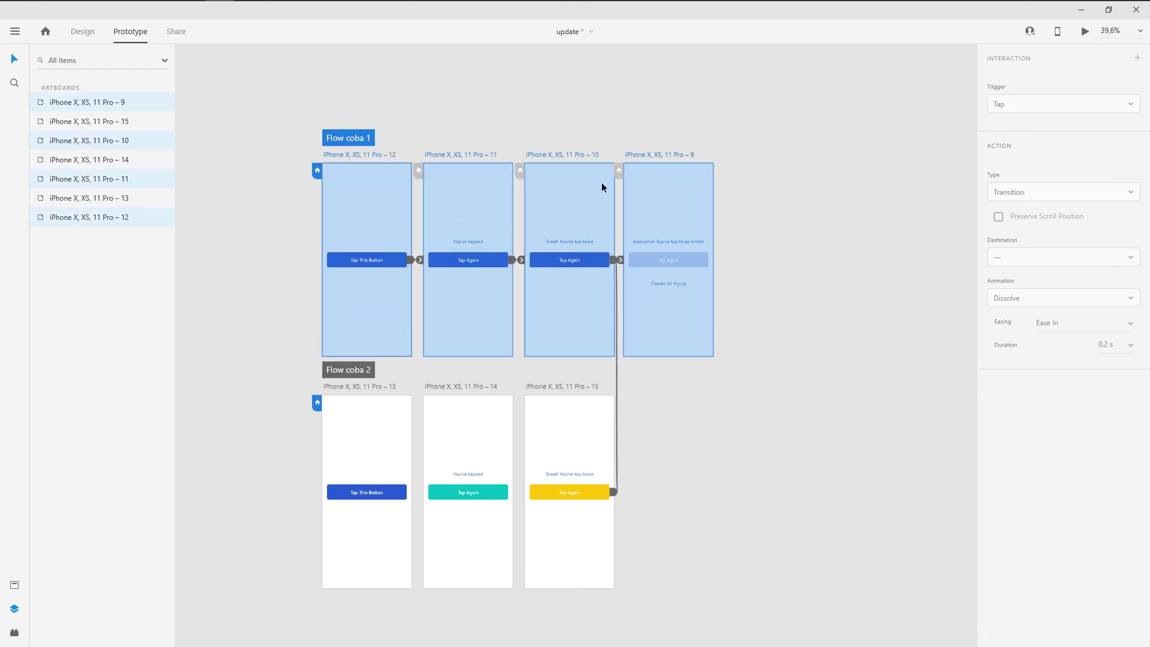
pyautogui.scroll(-1, 468, 224)
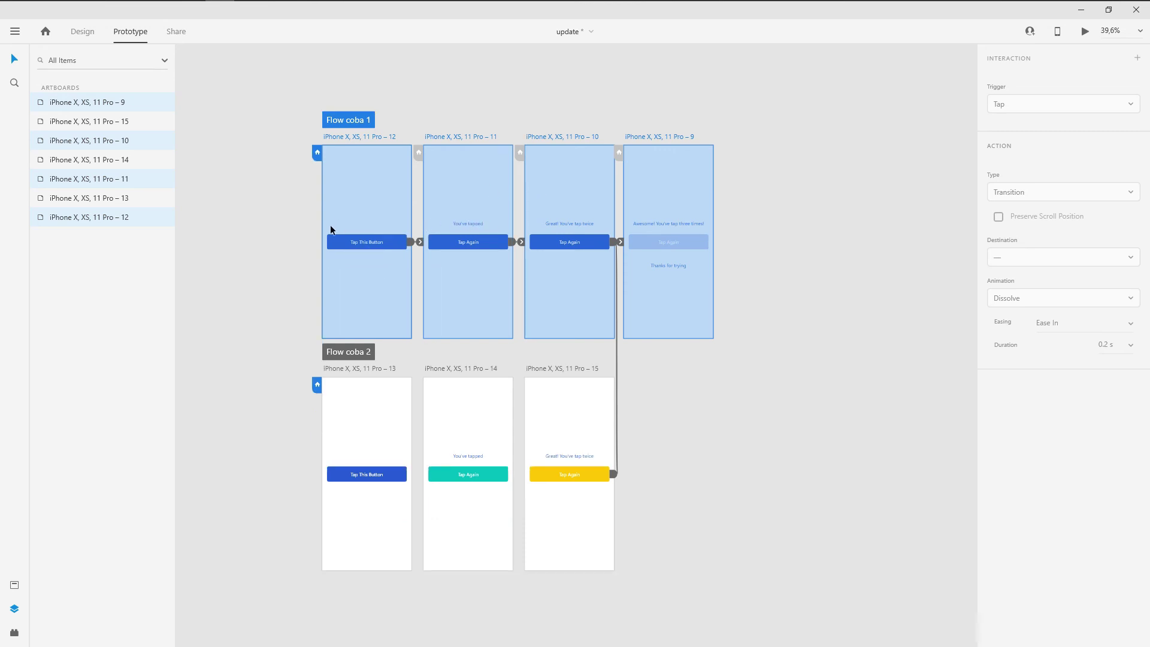
pyautogui.scroll(2, 362, 177)
pyautogui.scroll(1, 364, 177)
pyautogui.moveTo(352, 226); pyautogui.dragTo(579, 92)
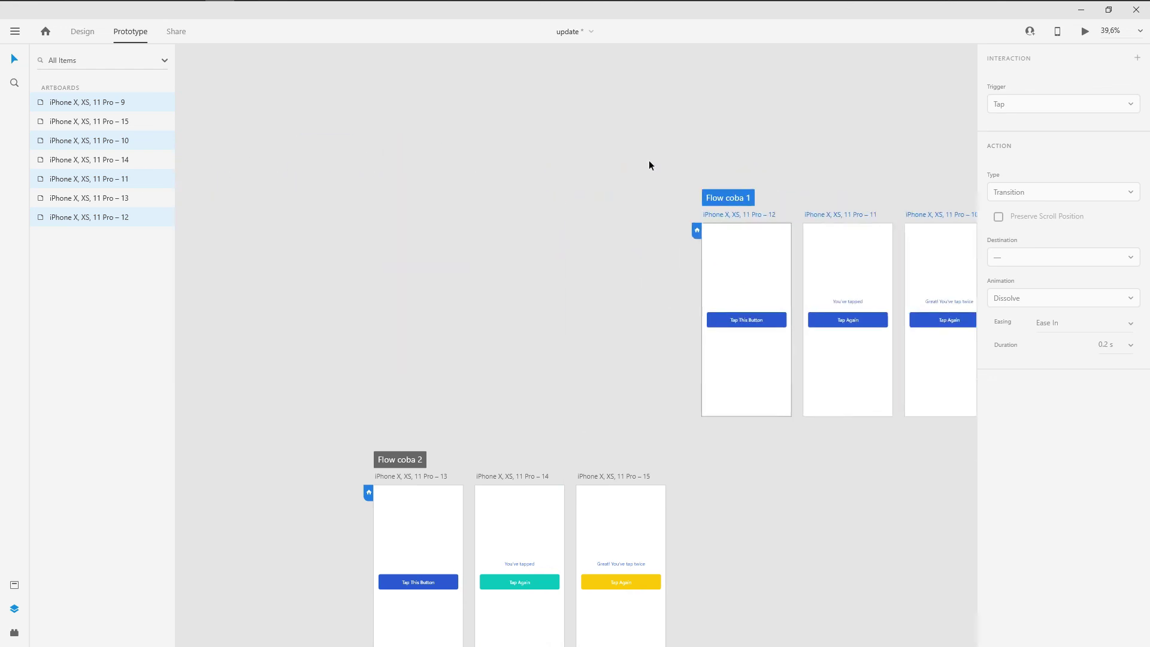
pyautogui.moveTo(239, 188); pyautogui.dragTo(398, 211)
pyautogui.click(335, 172)
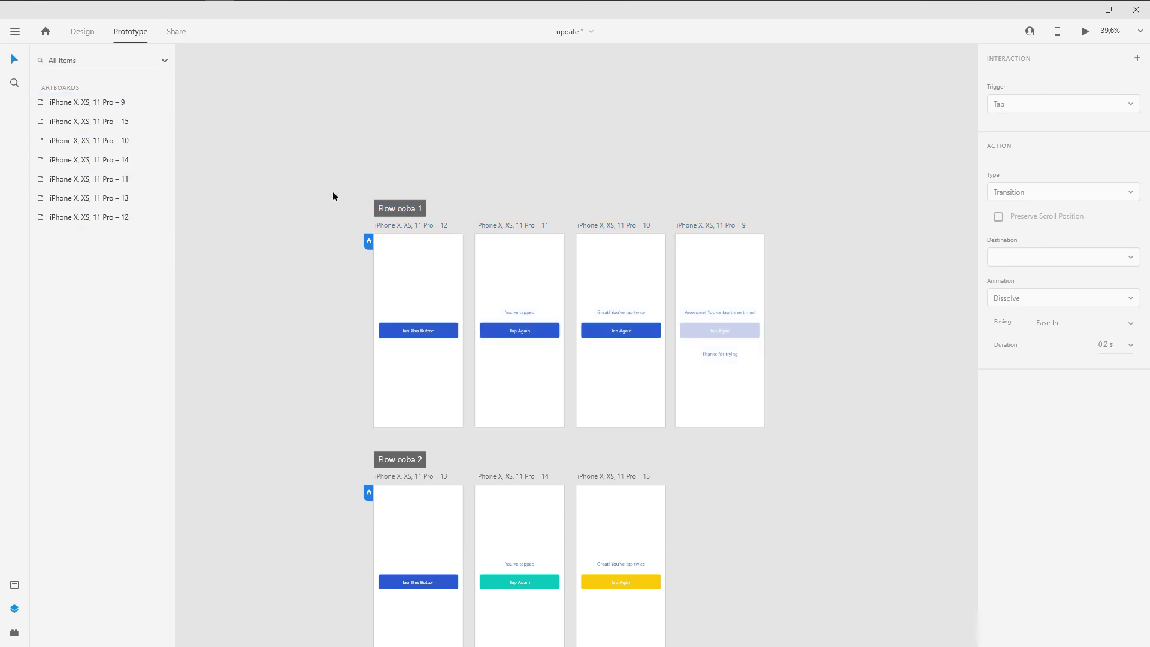
pyautogui.scroll(-5, 333, 194)
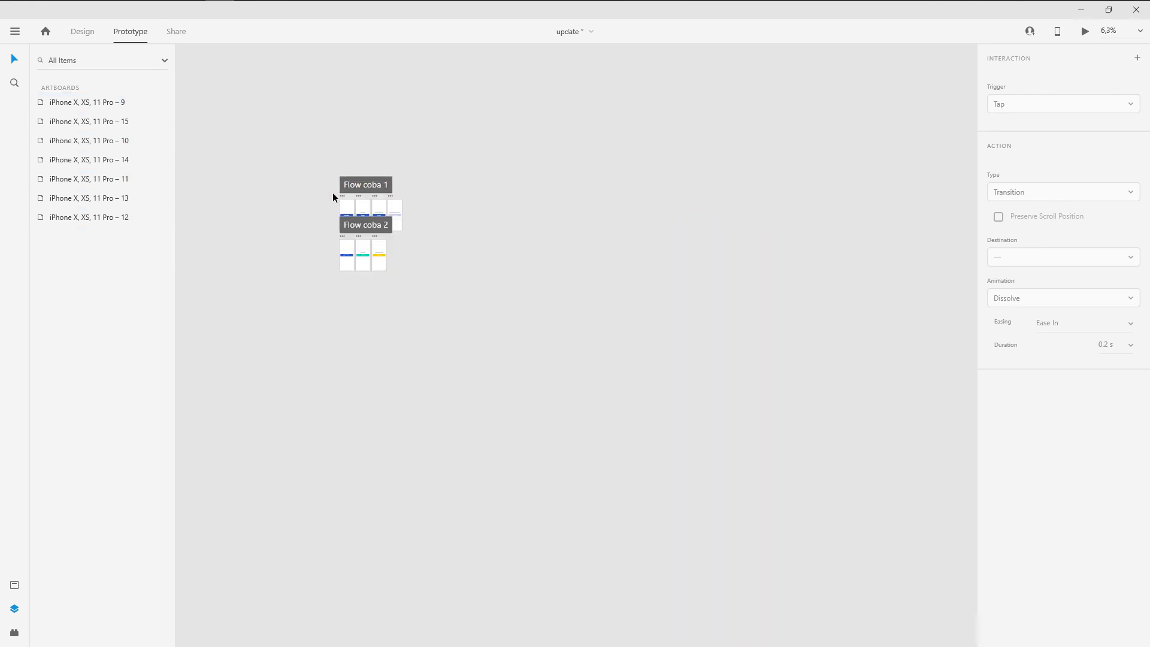
pyautogui.scroll(-2, 333, 195)
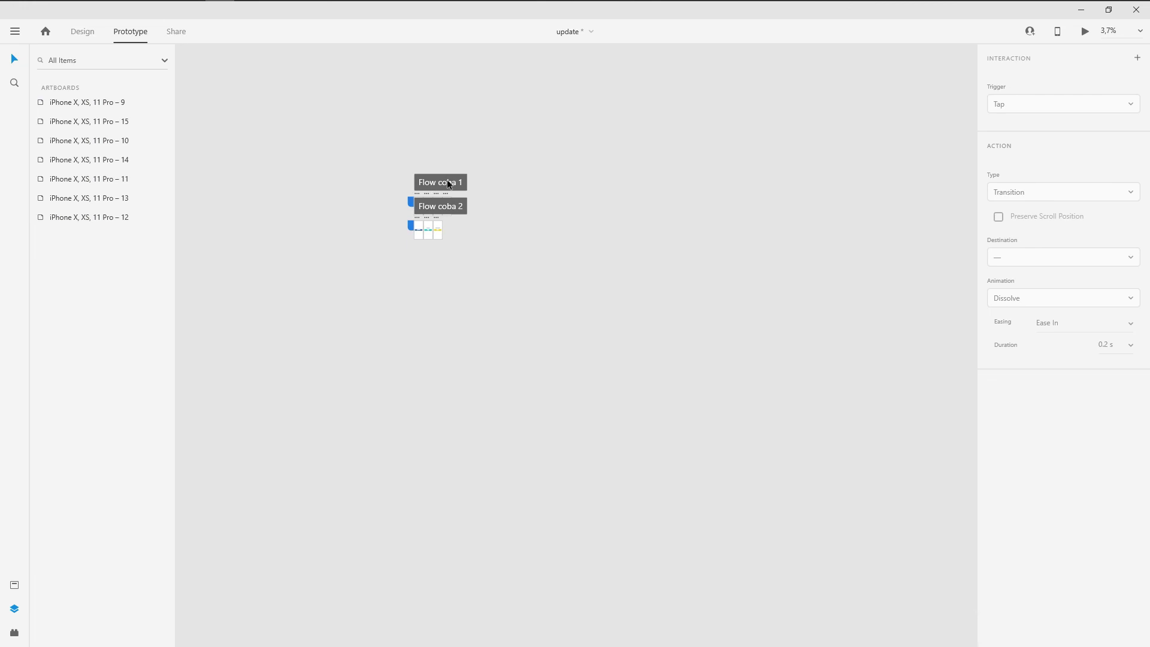
pyautogui.scroll(2, 444, 184)
pyautogui.scroll(2, 445, 190)
pyautogui.scroll(-3, 367, 213)
pyautogui.scroll(-1, 360, 219)
pyautogui.scroll(1, 629, 313)
pyautogui.scroll(3, 405, 313)
pyautogui.scroll(-2, 403, 352)
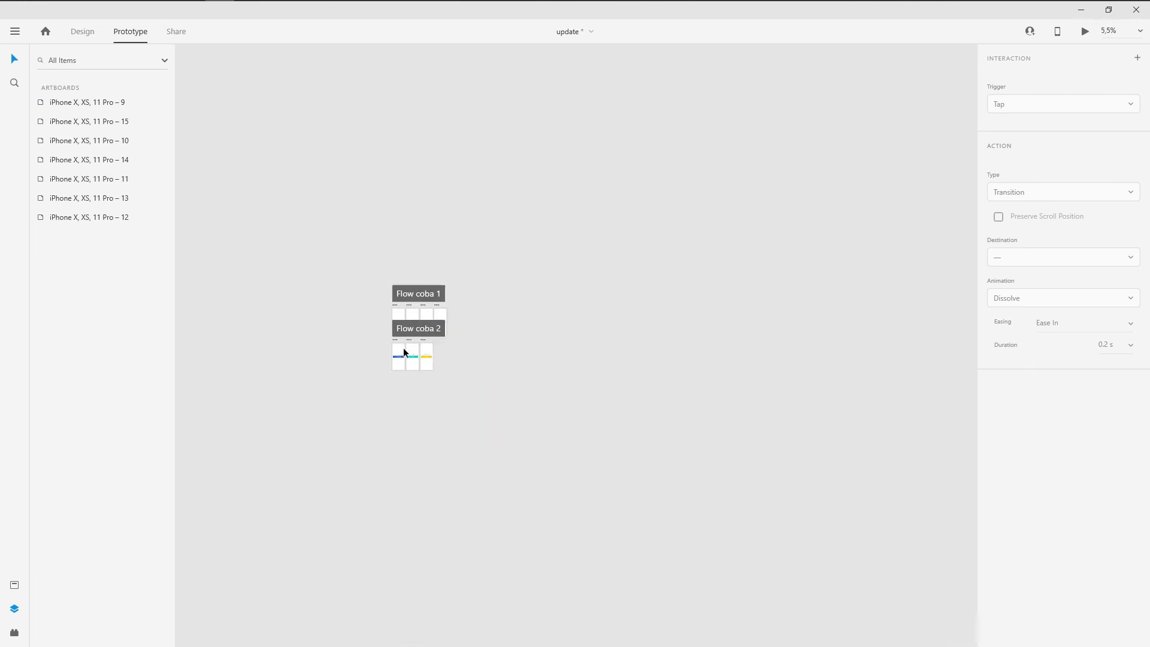
pyautogui.scroll(2, 422, 297)
pyautogui.scroll(-1, 397, 182)
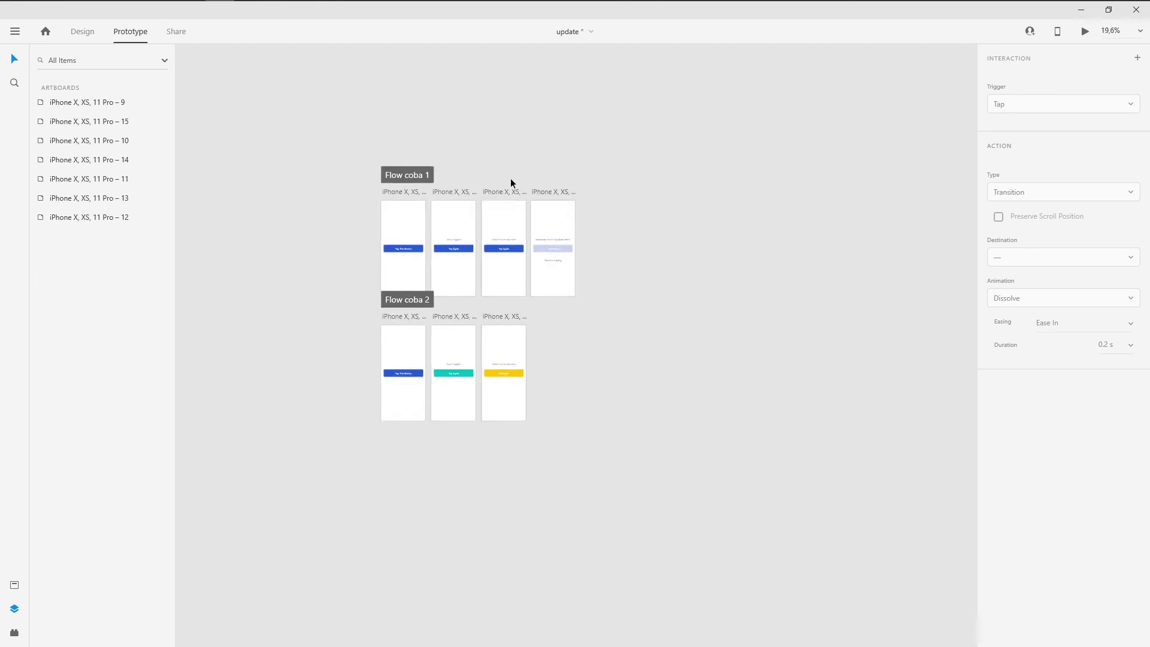
pyautogui.scroll(-1, 509, 189)
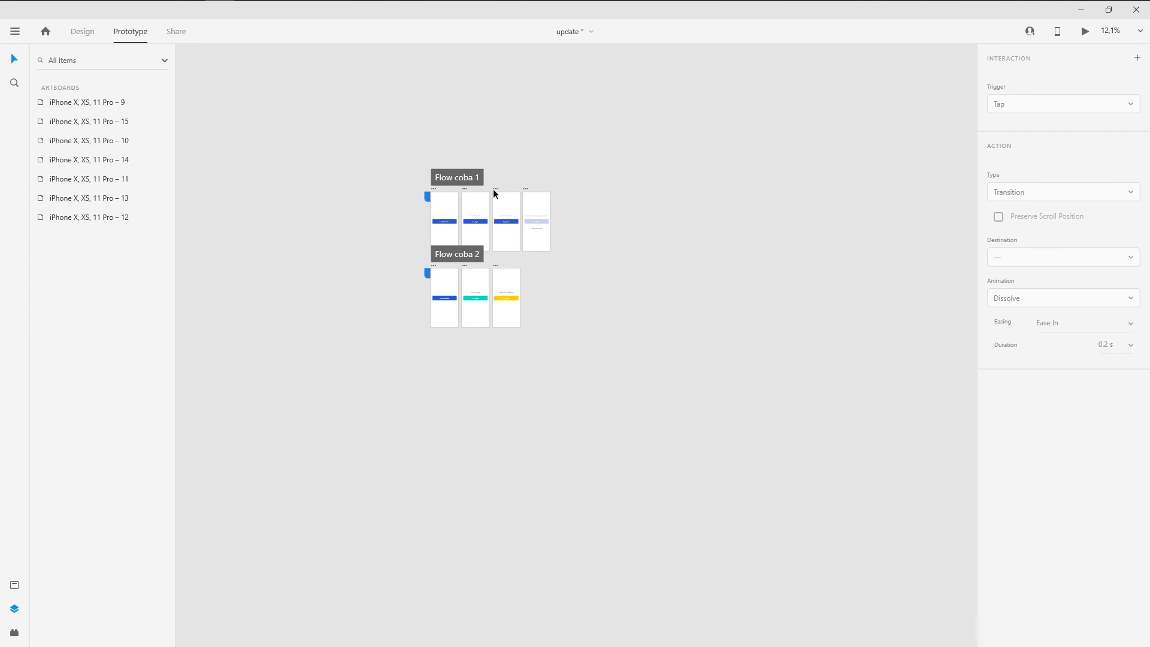
pyautogui.scroll(1, 457, 179)
pyautogui.scroll(1, 390, 180)
pyautogui.scroll(-3, 429, 178)
pyautogui.scroll(2, 429, 178)
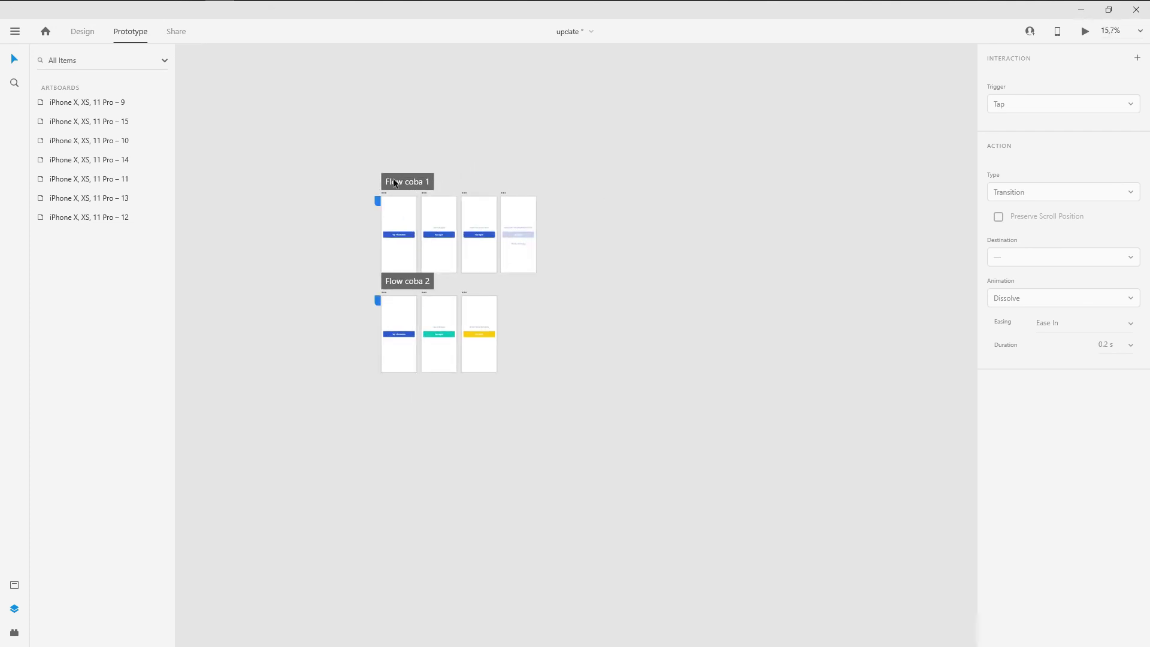
pyautogui.scroll(-3, 403, 182)
pyautogui.scroll(-5, 414, 196)
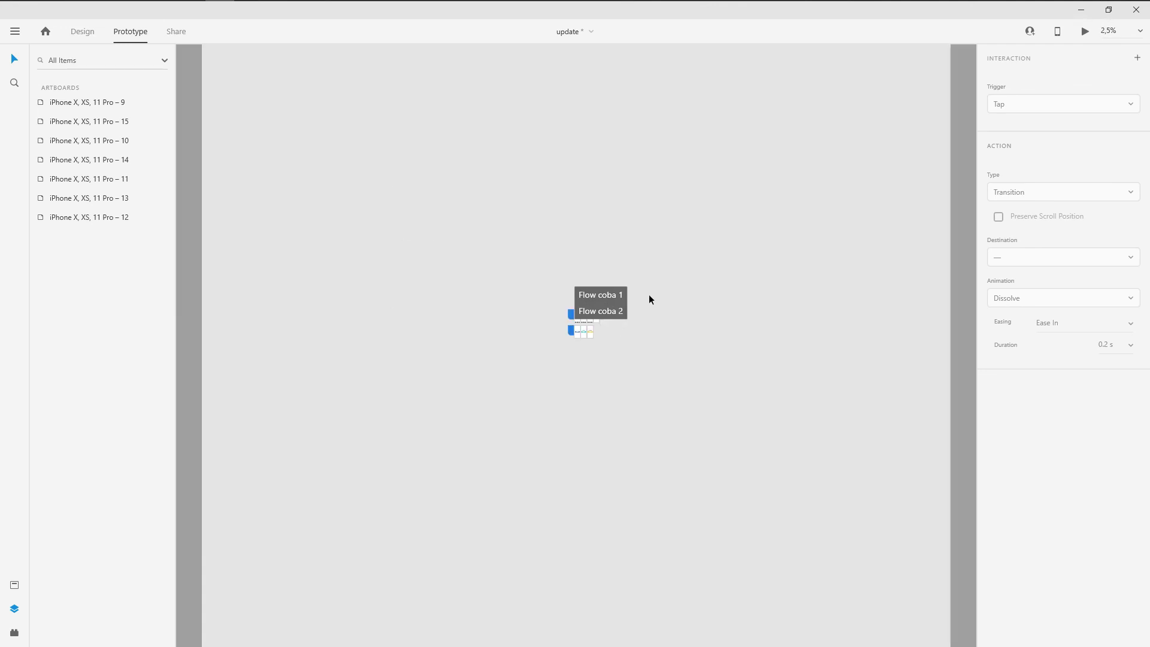
pyautogui.scroll(5, 639, 305)
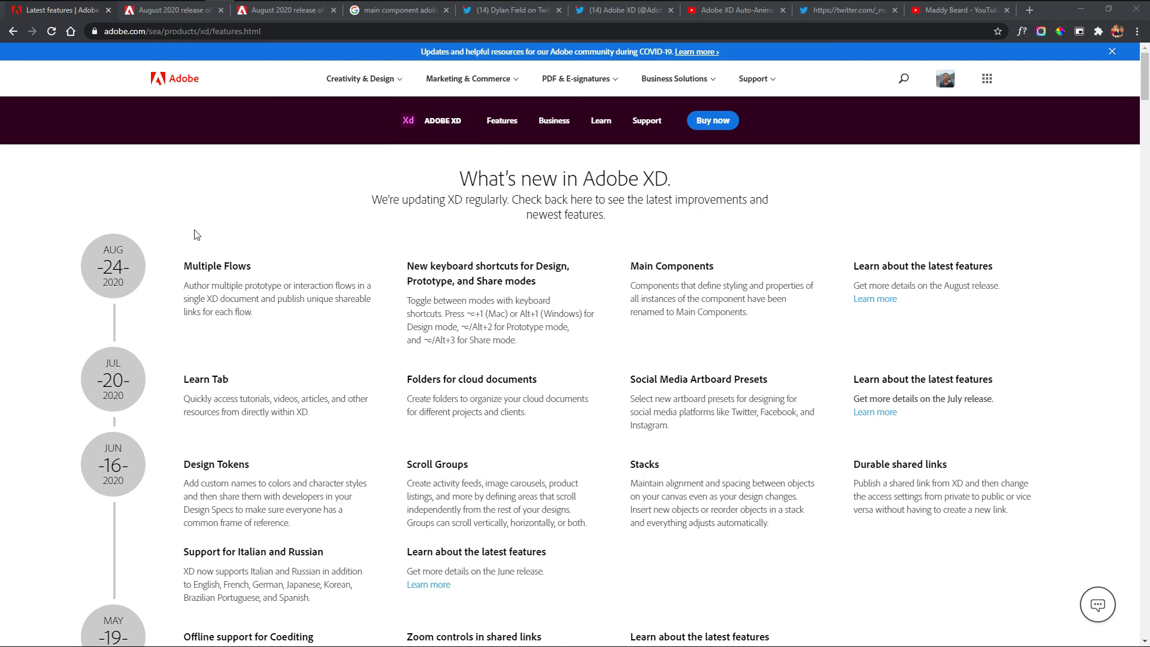
# Switch to the 'August 2020 release of Adobe XD: Introducing Multiple Flows' article and highlight its title
pyautogui.click(149, 14)
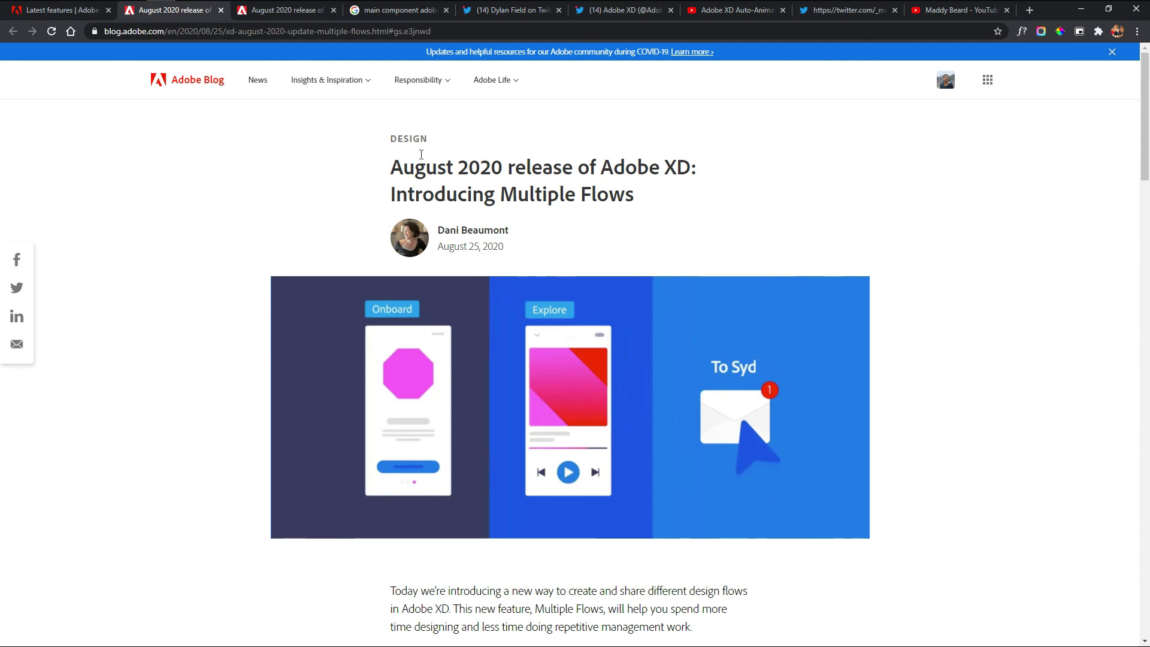
pyautogui.moveTo(382, 159); pyautogui.dragTo(710, 193)
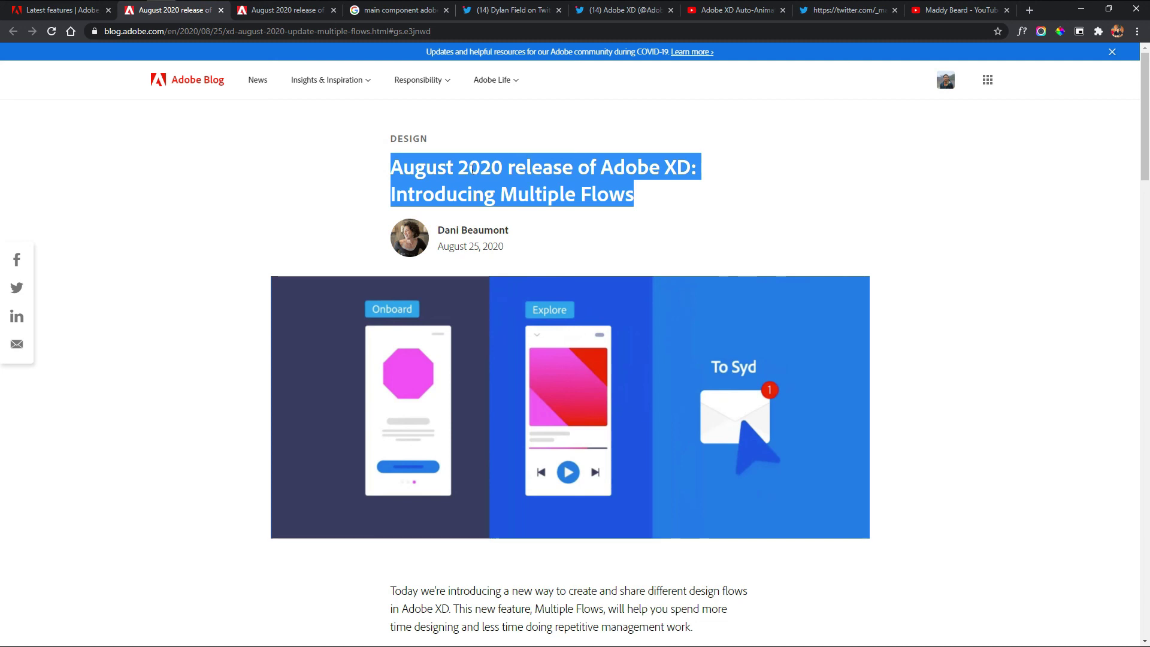
pyautogui.scroll(-1, 456, 170)
pyautogui.scroll(1, 359, 179)
pyautogui.click(708, 216)
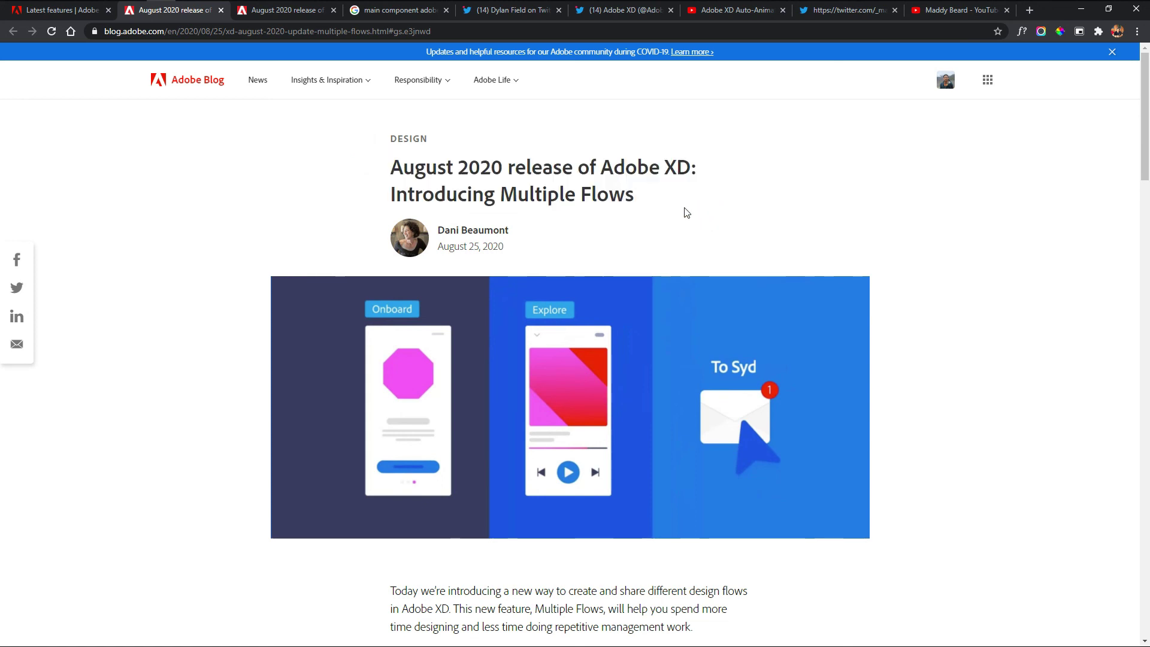